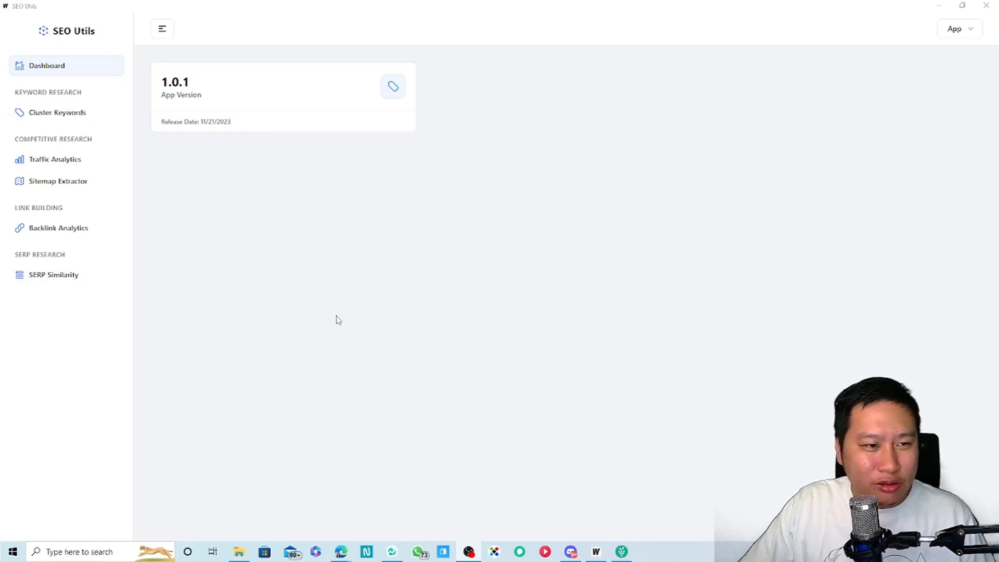
Step: Open the application settings and review the default location, DataForSEO credentials and Keyword Clustering embedding model path
{"action": "left_click", "coordinate": [63, 118]}
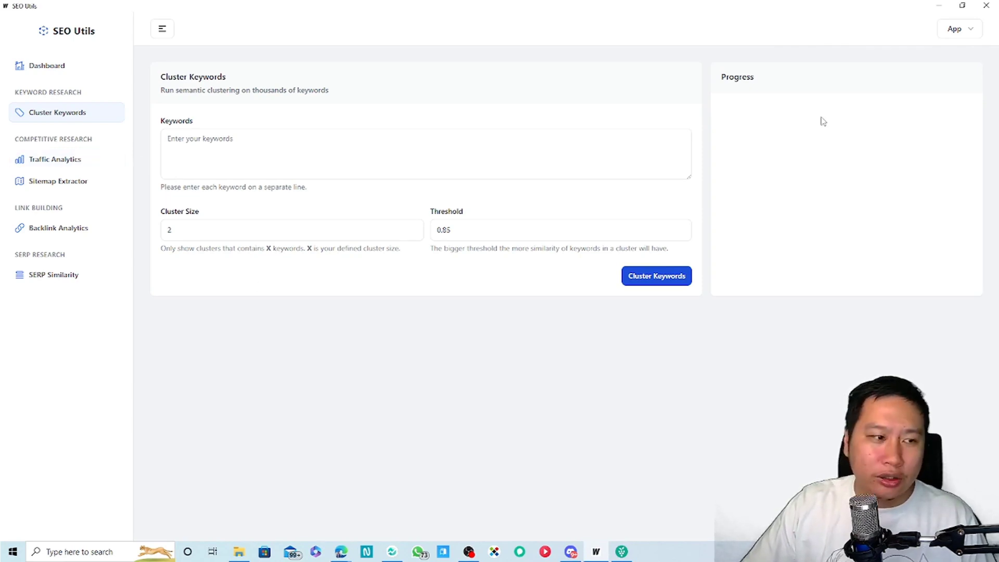
{"action": "left_click", "coordinate": [952, 30]}
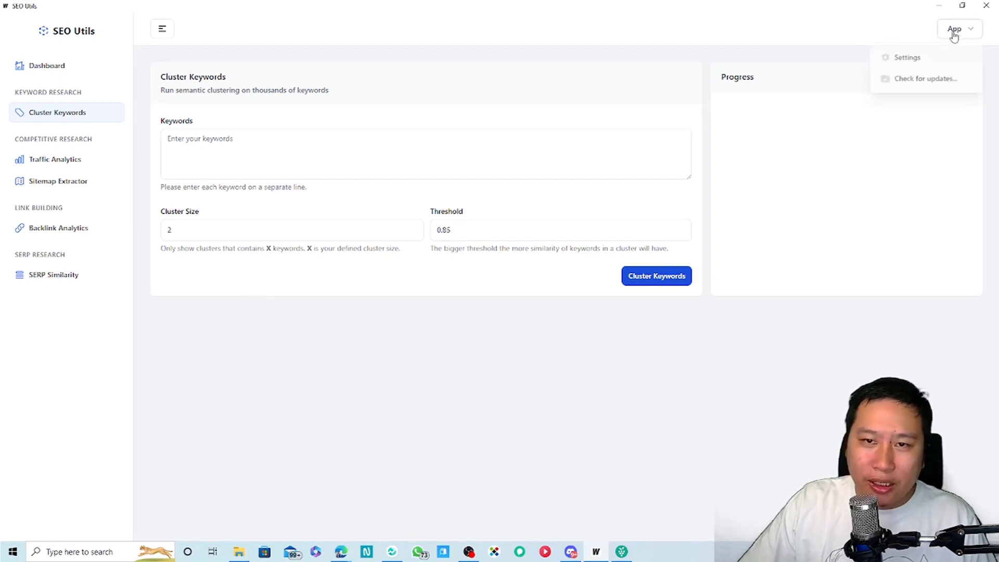
{"action": "left_click", "coordinate": [905, 59]}
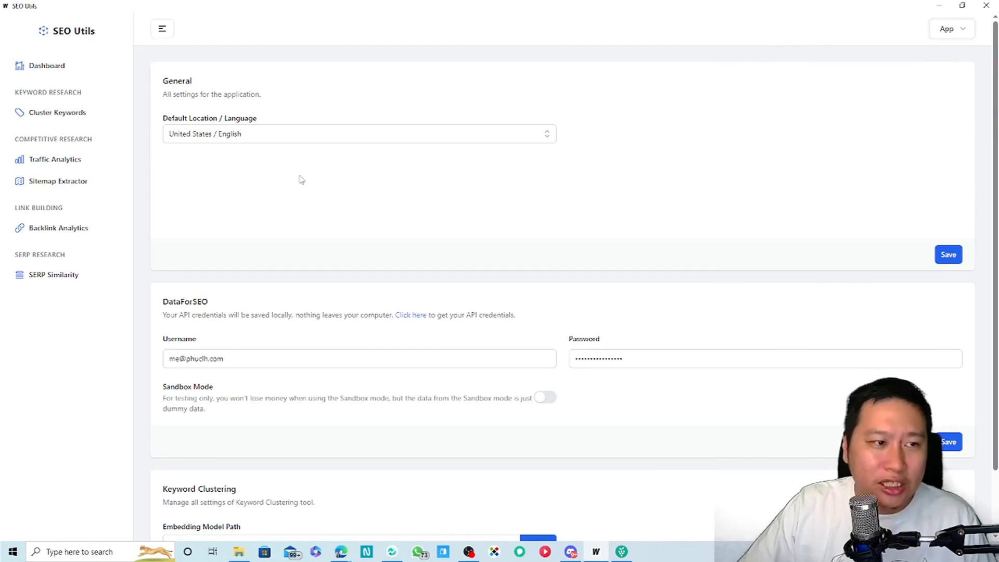
{"action": "scroll", "coordinate": [281, 249], "scroll_direction": "down", "scroll_amount": 2}
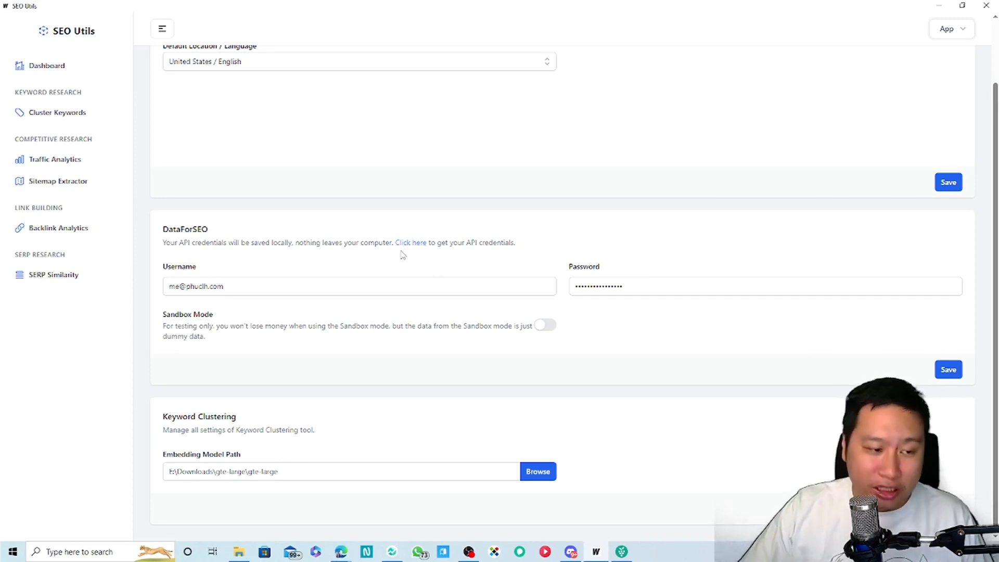
{"action": "scroll", "coordinate": [238, 411], "scroll_direction": "up", "scroll_amount": 2}
{"action": "scroll", "coordinate": [257, 430], "scroll_direction": "down", "scroll_amount": 2}
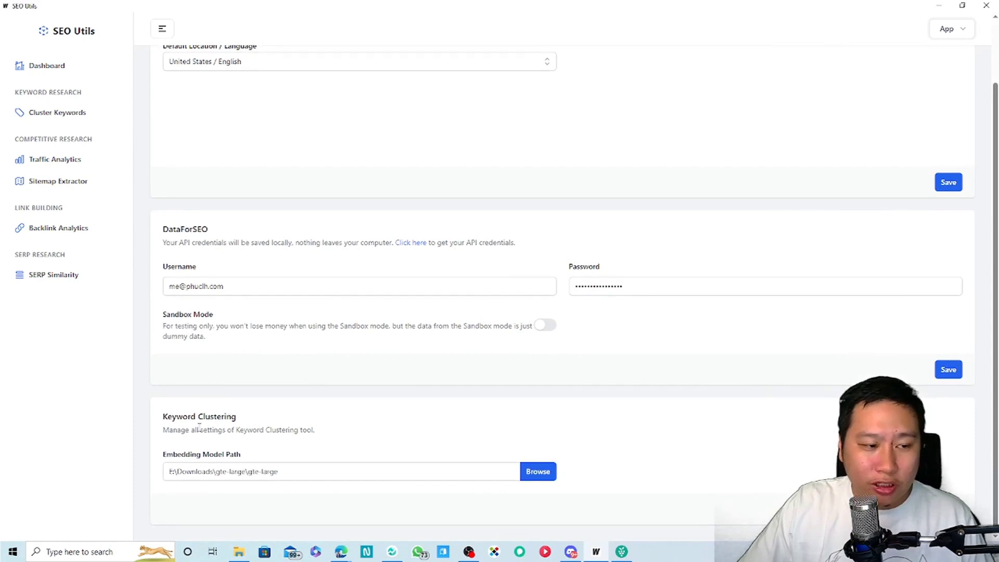
{"action": "left_click_drag", "start_coordinate": [188, 427], "coordinate": [284, 428]}
{"action": "left_click", "coordinate": [285, 428]}
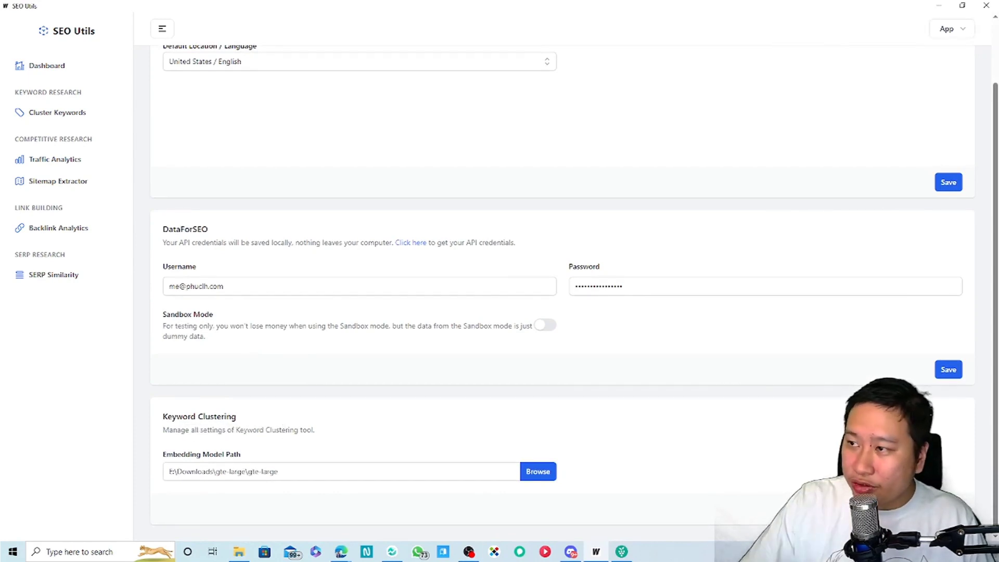
Step: Switch to the Semantic Keyword Clustering help page in the browser and read the embedding model instructions through to the Popular Models downloads
{"action": "key", "text": "alt+Tab"}
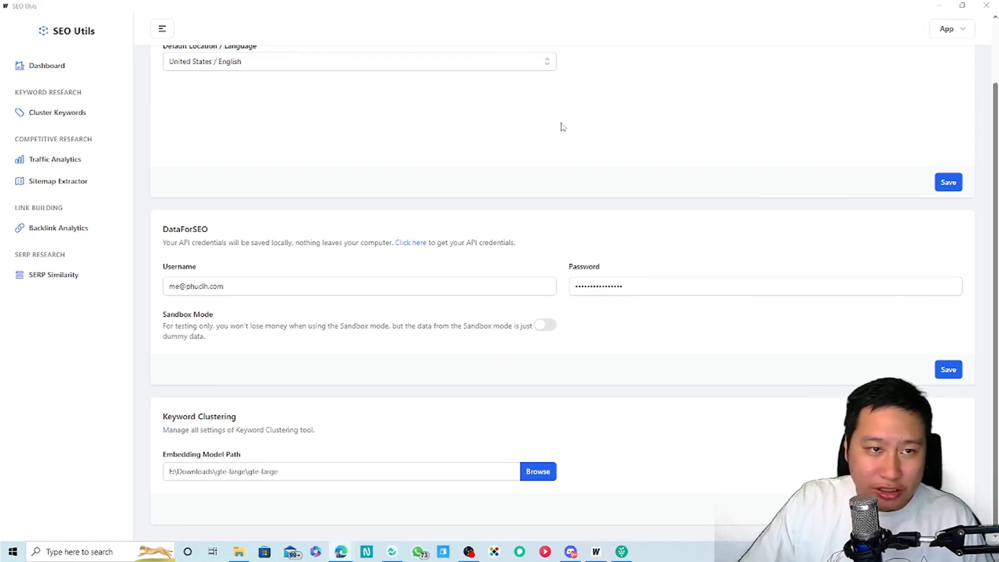
{"action": "left_click", "coordinate": [860, 36]}
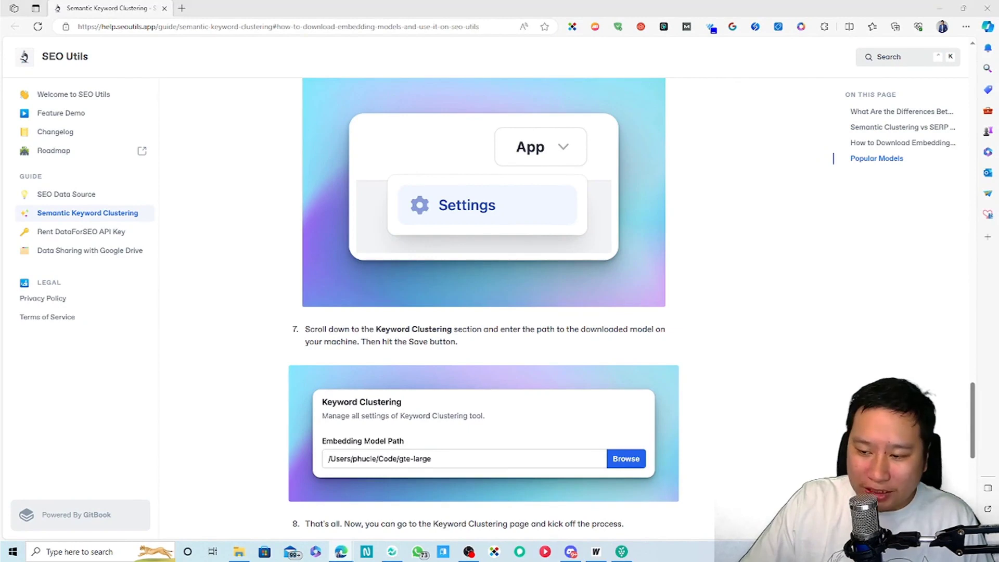
{"action": "scroll", "coordinate": [749, 397], "scroll_direction": "up", "scroll_amount": 3}
{"action": "scroll", "coordinate": [749, 397], "scroll_direction": "up", "scroll_amount": 15}
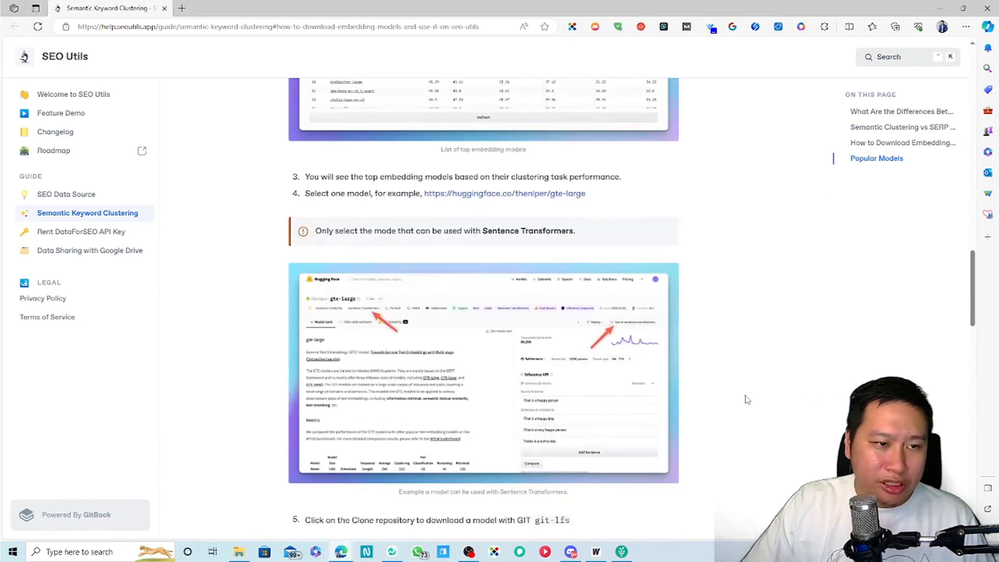
{"action": "scroll", "coordinate": [753, 415], "scroll_direction": "up", "scroll_amount": 5}
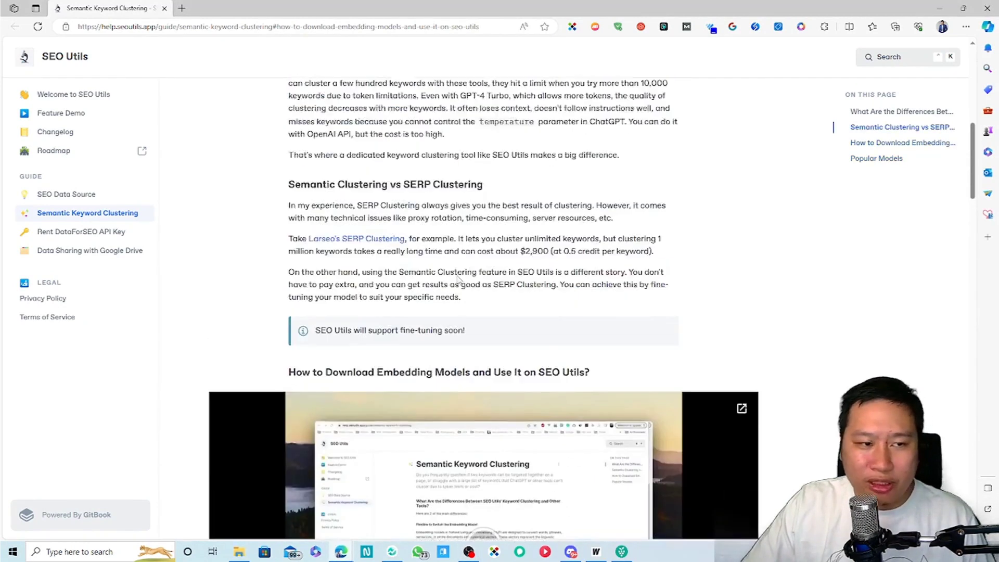
{"action": "scroll", "coordinate": [483, 402], "scroll_direction": "down", "scroll_amount": 13}
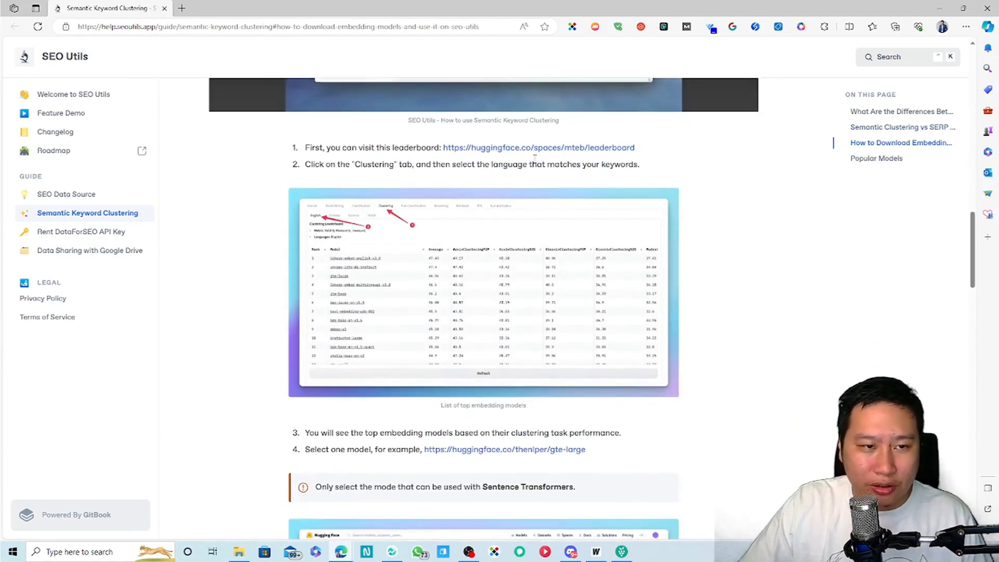
{"action": "scroll", "coordinate": [776, 402], "scroll_direction": "down", "scroll_amount": 9}
{"action": "scroll", "coordinate": [776, 402], "scroll_direction": "down", "scroll_amount": 7}
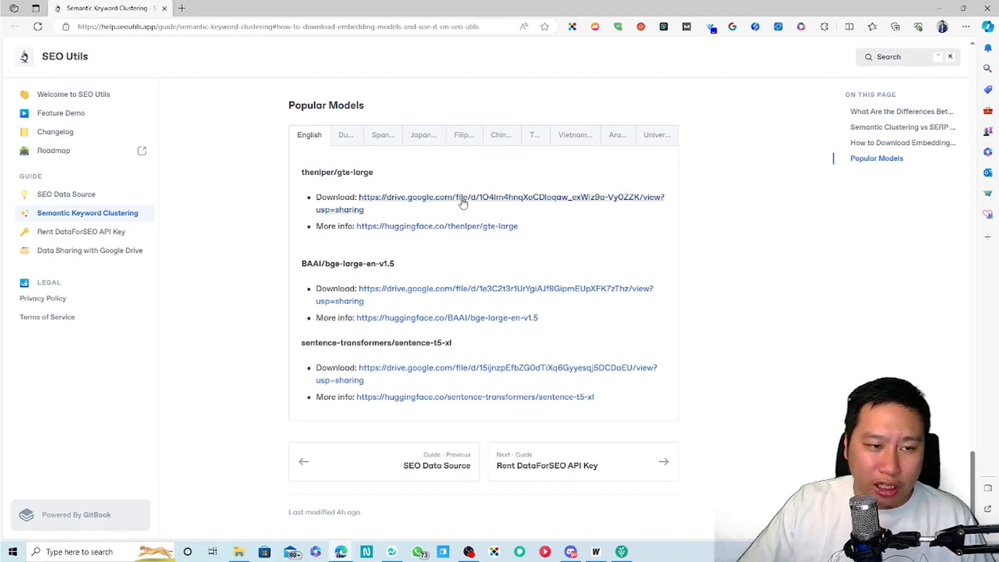
{"action": "left_click", "coordinate": [939, 8]}
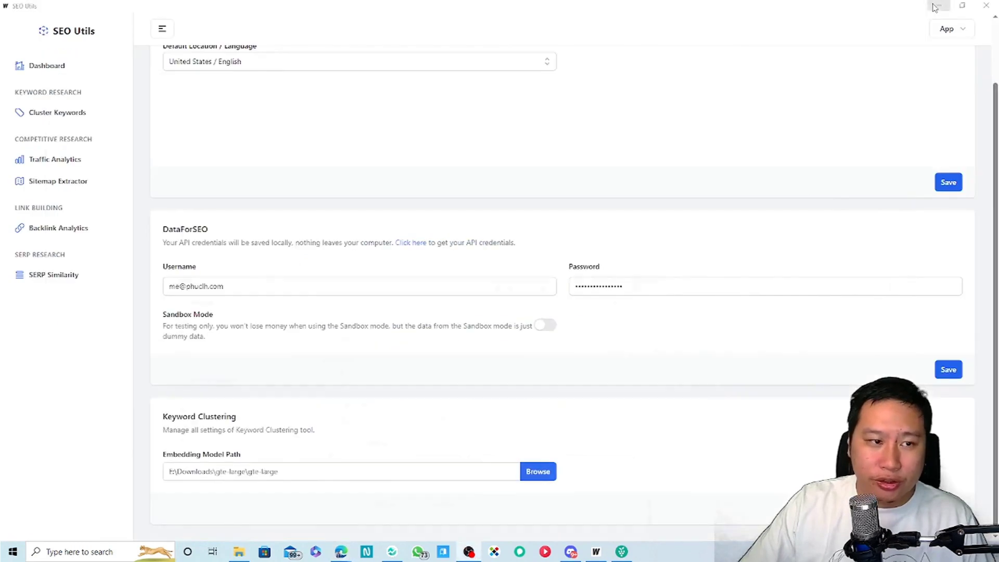
Step: Return to the Cluster Keywords tool and place the cursor in the empty keywords field
{"action": "scroll", "coordinate": [291, 232], "scroll_direction": "up", "scroll_amount": 2}
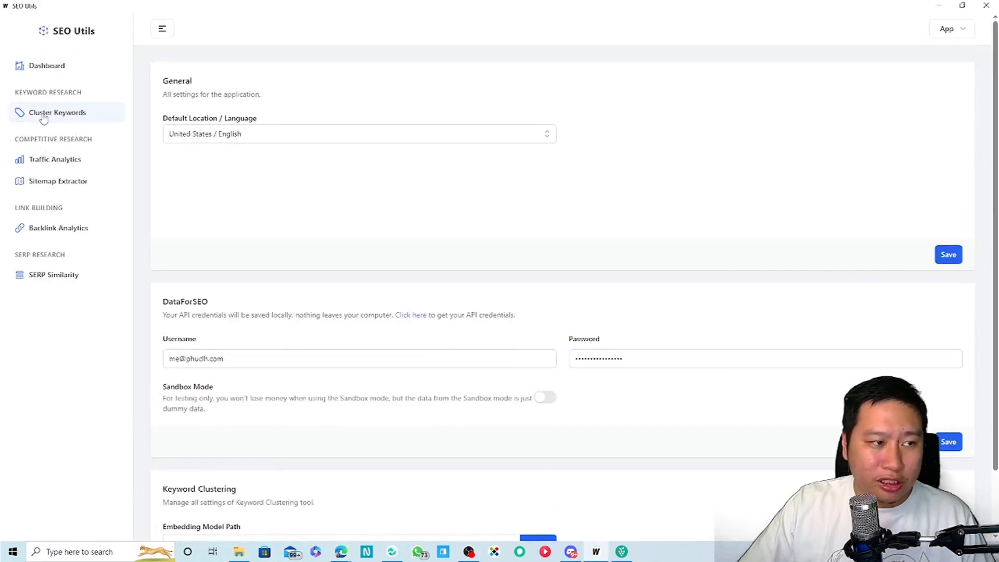
{"action": "left_click", "coordinate": [69, 115]}
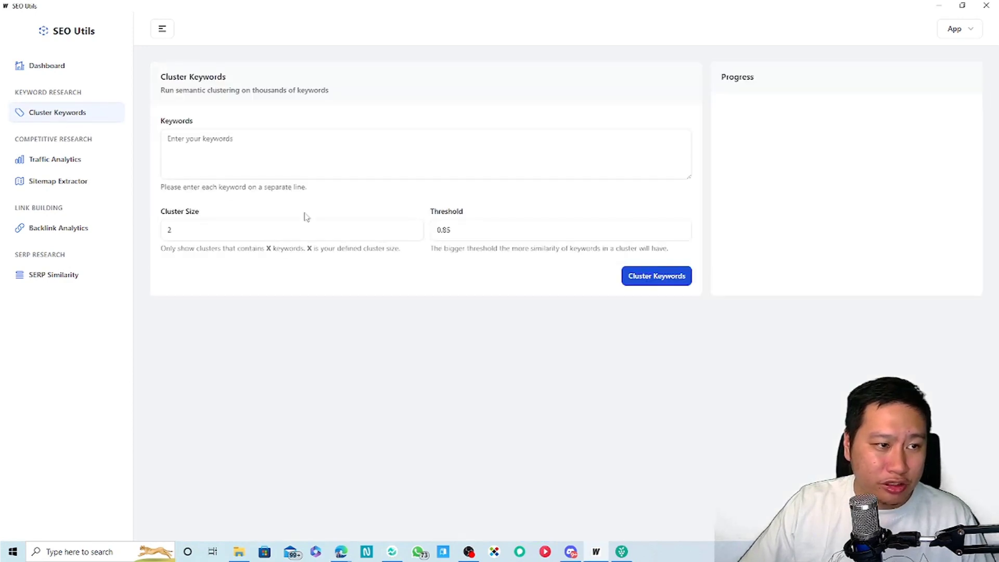
{"action": "left_click", "coordinate": [307, 160]}
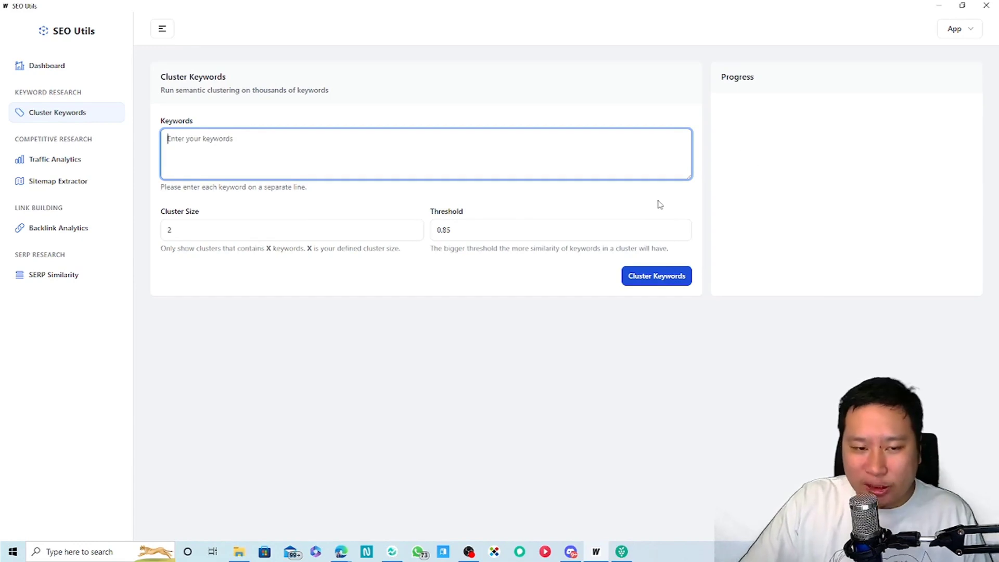
{"action": "mouse_move", "coordinate": [341, 550]}
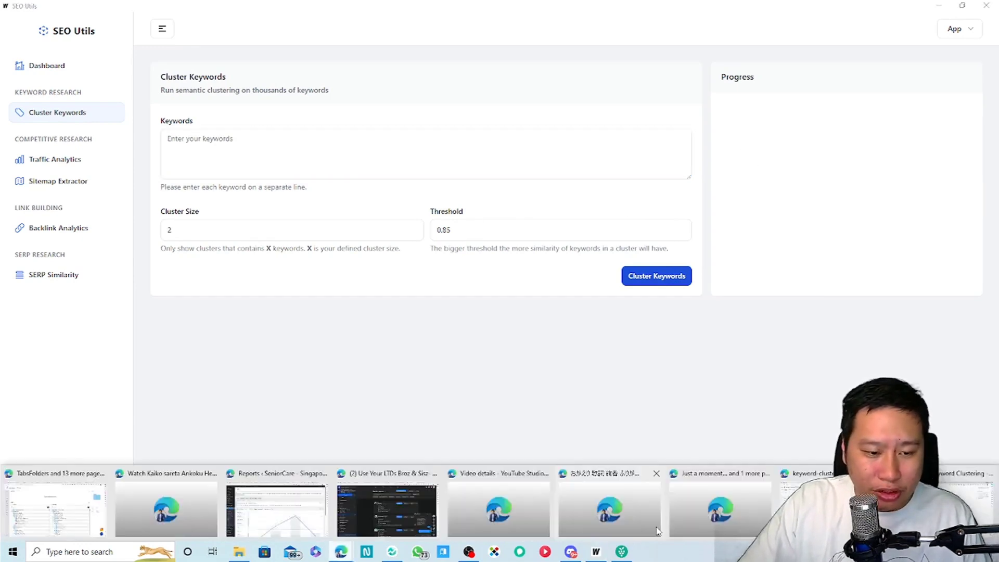
{"action": "left_click", "coordinate": [936, 504]}
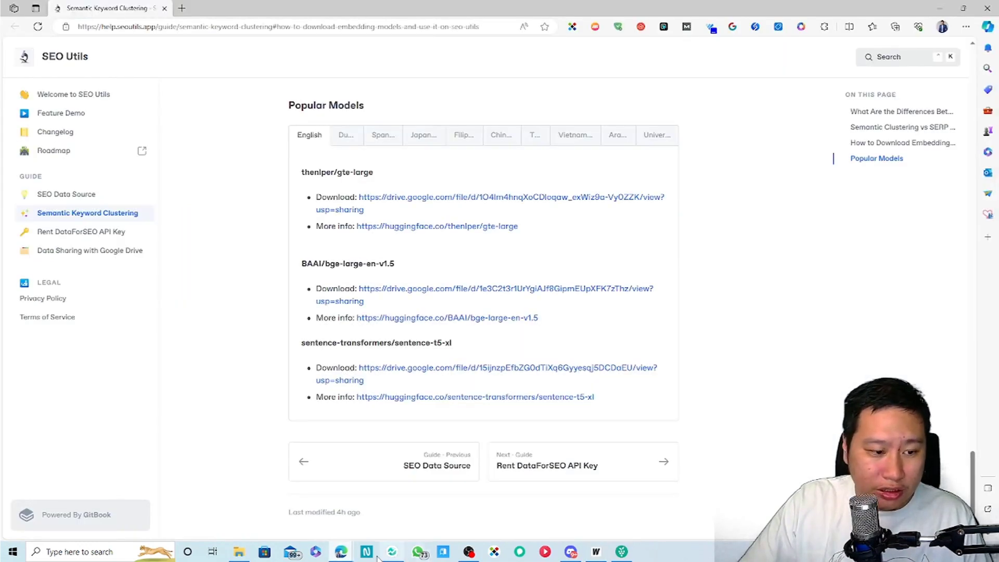
{"action": "mouse_move", "coordinate": [341, 550]}
{"action": "left_click", "coordinate": [807, 500]}
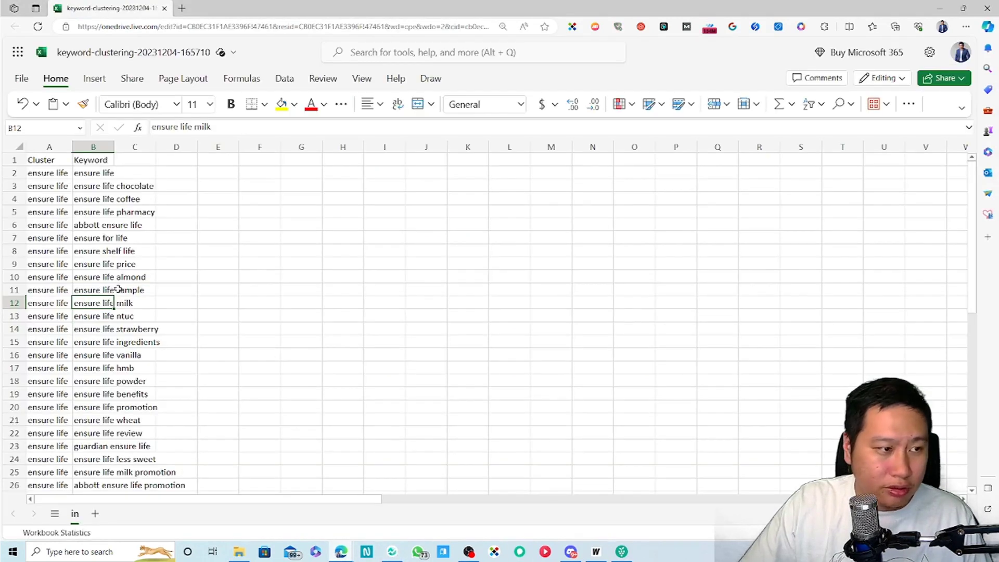
{"action": "left_click", "coordinate": [56, 172], "text": "shift"}
{"action": "left_click_drag", "start_coordinate": [88, 324], "coordinate": [96, 356]}
{"action": "scroll", "coordinate": [83, 353], "scroll_direction": "down", "scroll_amount": 8}
{"action": "left_click", "coordinate": [96, 355]}
{"action": "scroll", "coordinate": [97, 356], "scroll_direction": "up", "scroll_amount": 8}
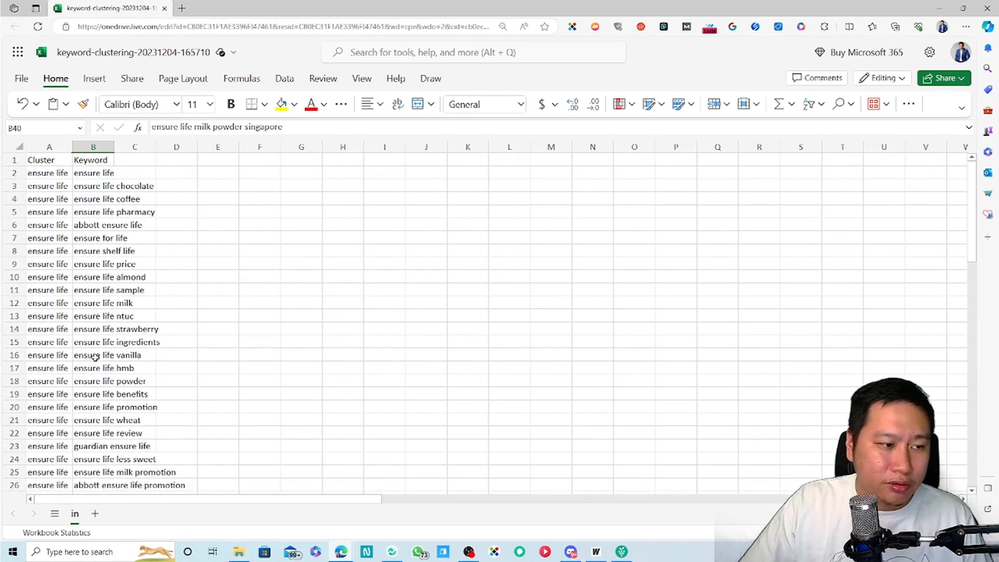
{"action": "scroll", "coordinate": [97, 356], "scroll_direction": "down", "scroll_amount": 1}
{"action": "scroll", "coordinate": [98, 356], "scroll_direction": "up", "scroll_amount": 2}
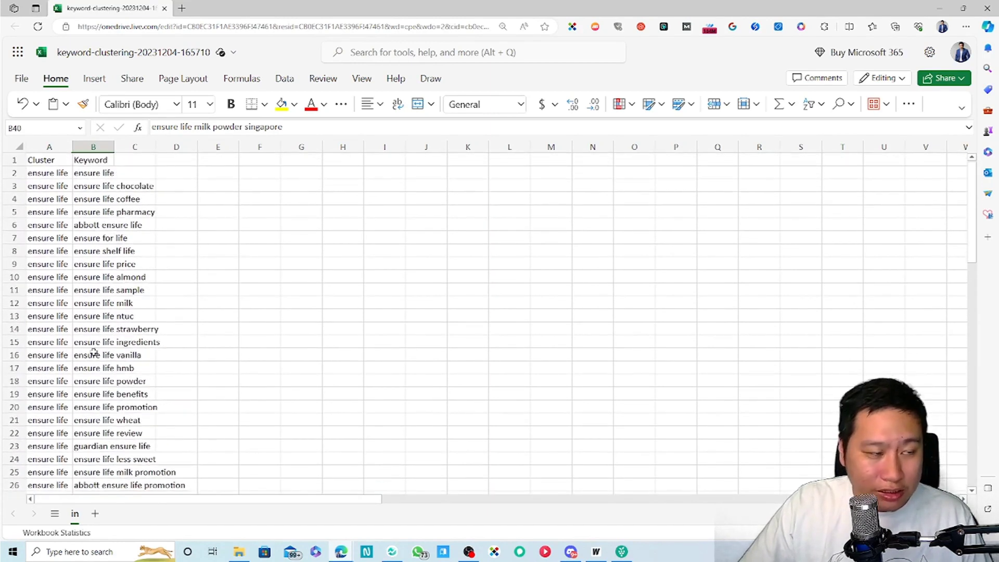
Step: Examine which keywords are grouped under the "ensure life" cluster by selecting its cluster and keyword cells
{"action": "left_click_drag", "start_coordinate": [62, 173], "coordinate": [58, 354]}
{"action": "left_click", "coordinate": [97, 321]}
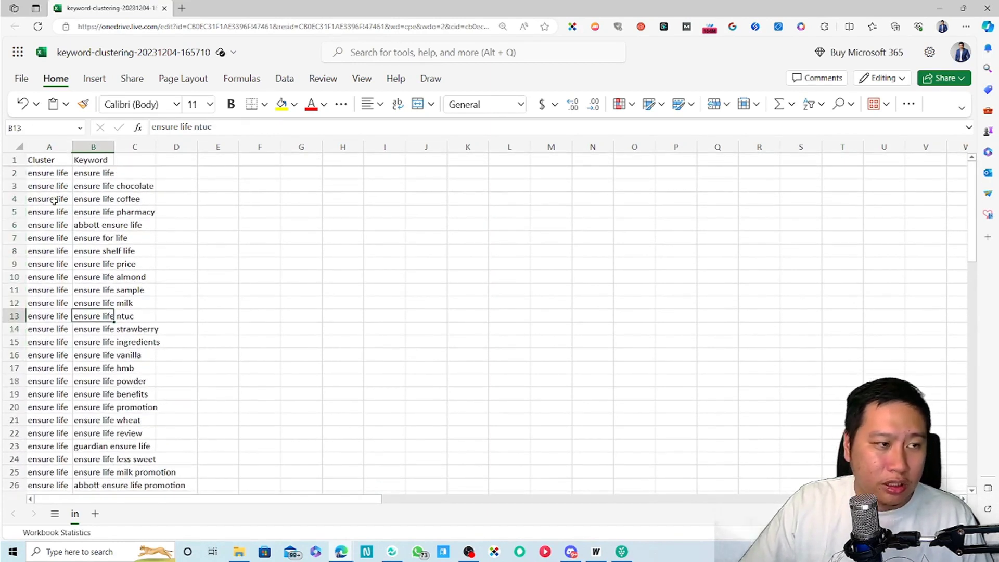
{"action": "left_click", "coordinate": [56, 176]}
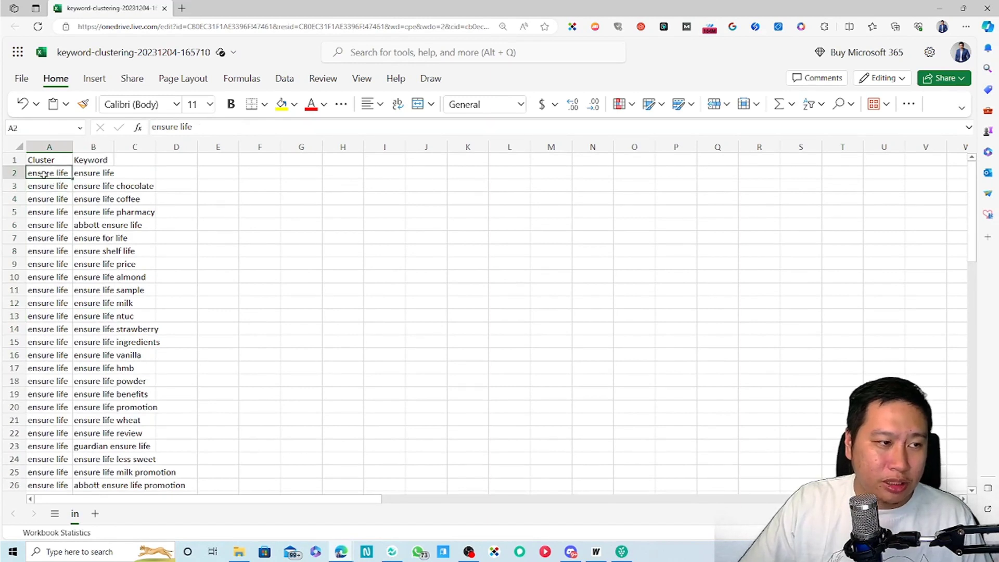
{"action": "left_click_drag", "start_coordinate": [44, 179], "coordinate": [83, 450]}
{"action": "scroll", "coordinate": [133, 361], "scroll_direction": "up", "scroll_amount": 4}
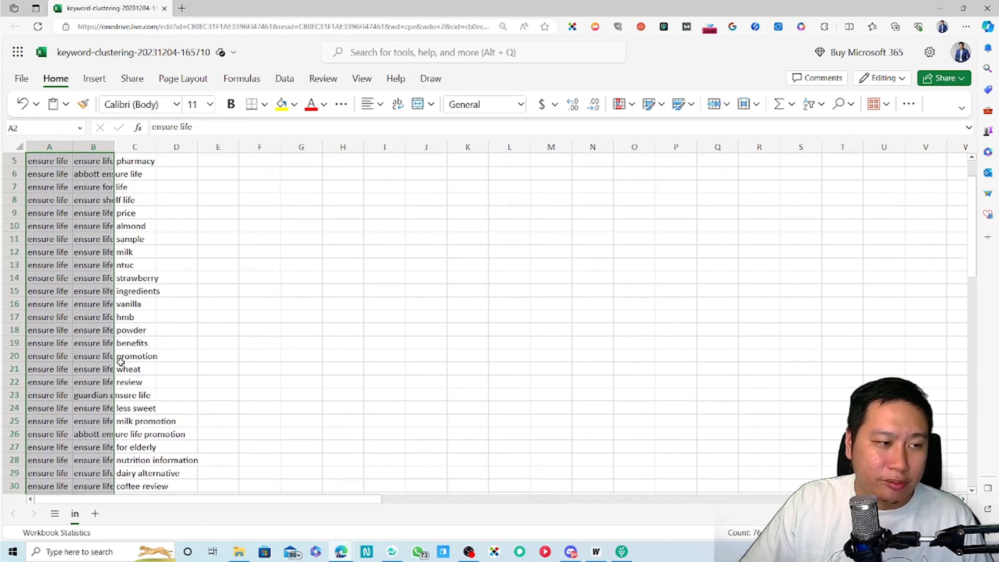
{"action": "left_click", "coordinate": [120, 365]}
{"action": "scroll", "coordinate": [227, 299], "scroll_direction": "down", "scroll_amount": 2}
{"action": "scroll", "coordinate": [227, 299], "scroll_direction": "up", "scroll_amount": 4}
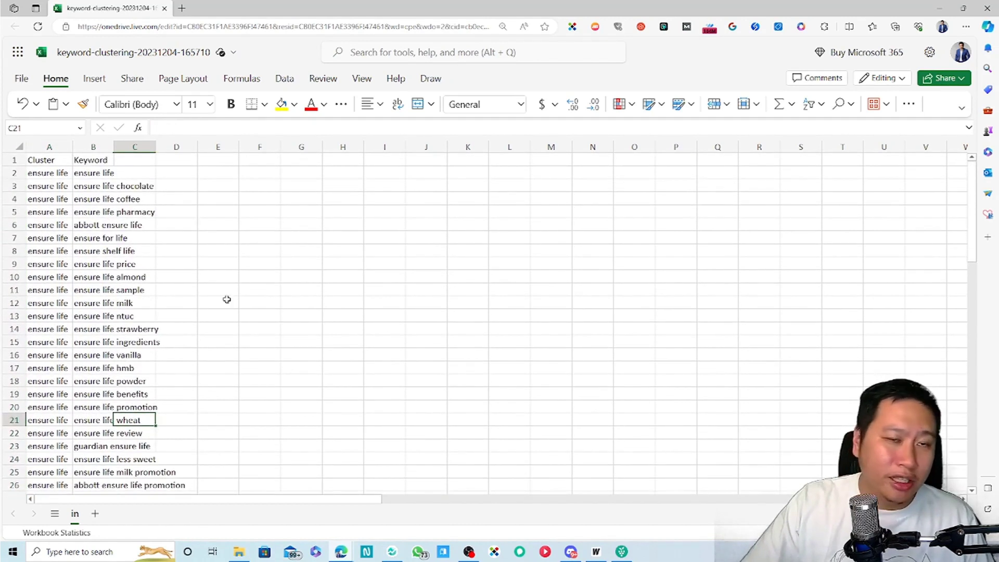
{"action": "left_click", "coordinate": [939, 8]}
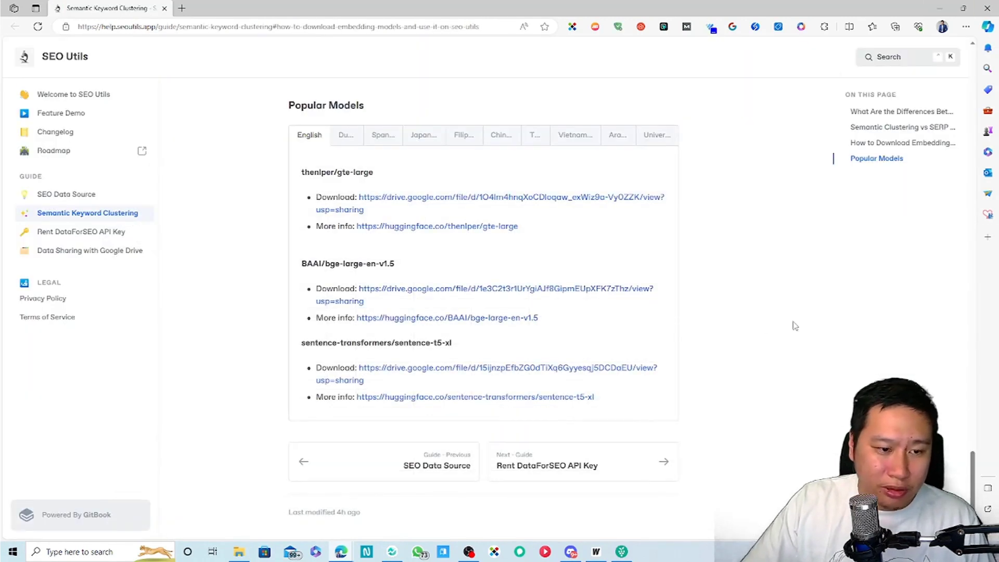
{"action": "left_click", "coordinate": [603, 554]}
{"action": "left_click", "coordinate": [73, 161]}
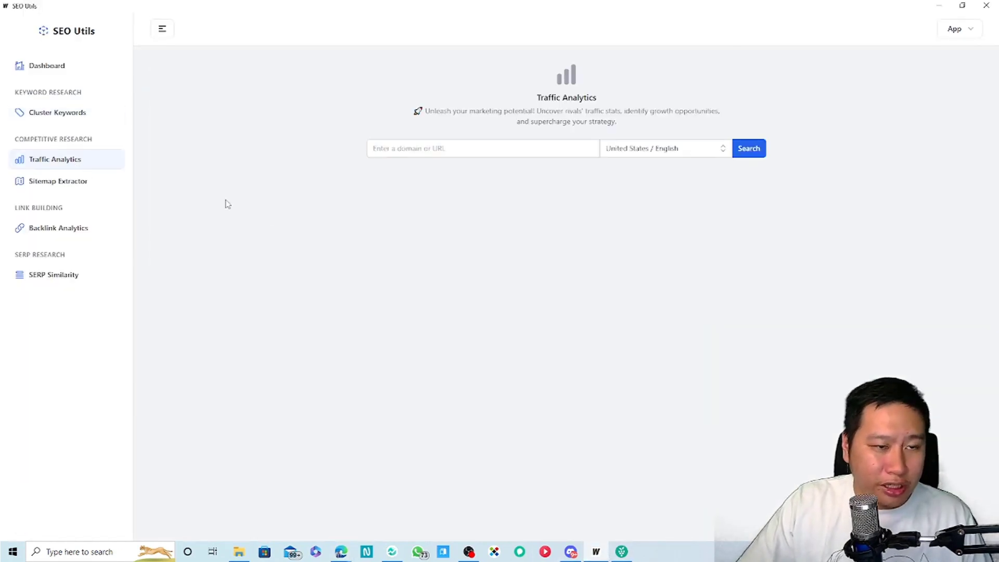
{"action": "left_click", "coordinate": [474, 146]}
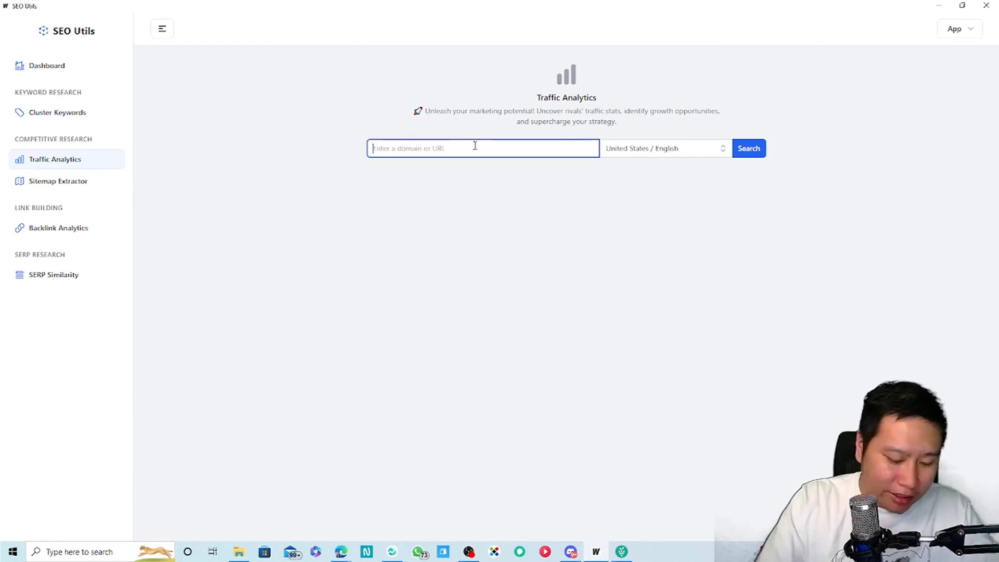
{"action": "type", "text": "https://ser"}
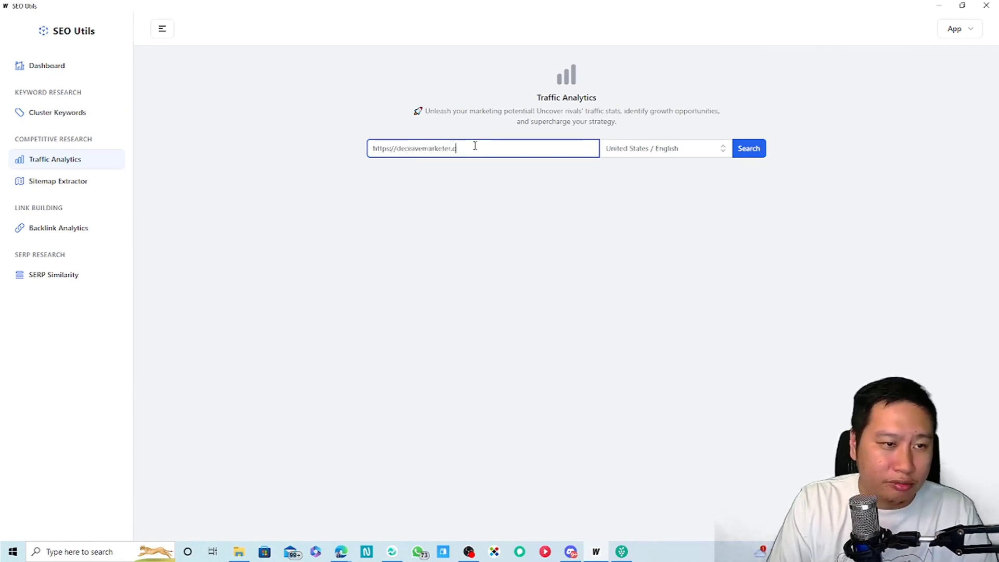
{"action": "left_click", "coordinate": [749, 150]}
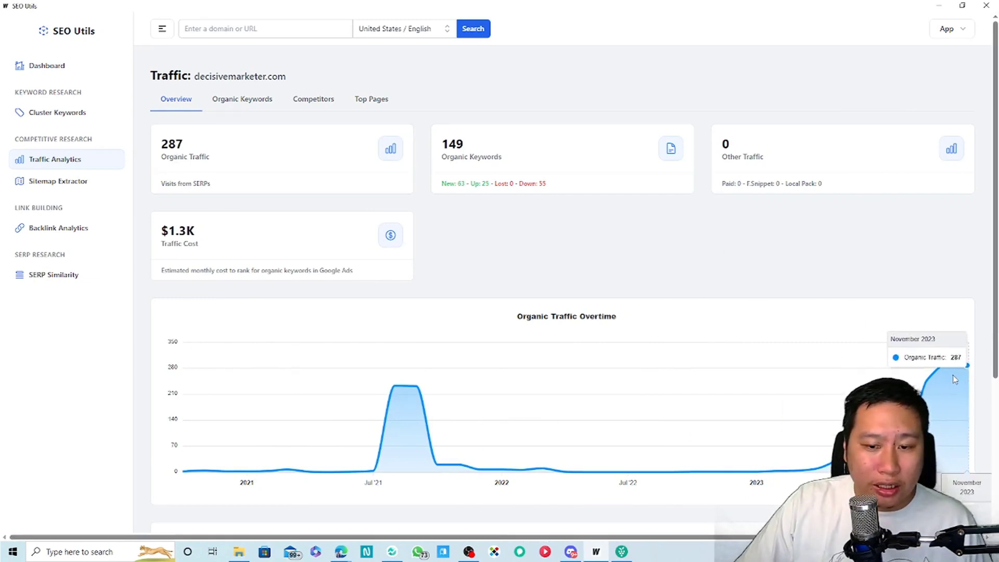
Step: Examine the traffic overview of decisivemarketer.com, including the organic traffic and keyword ranking distribution charts
{"action": "mouse_move", "coordinate": [967, 377]}
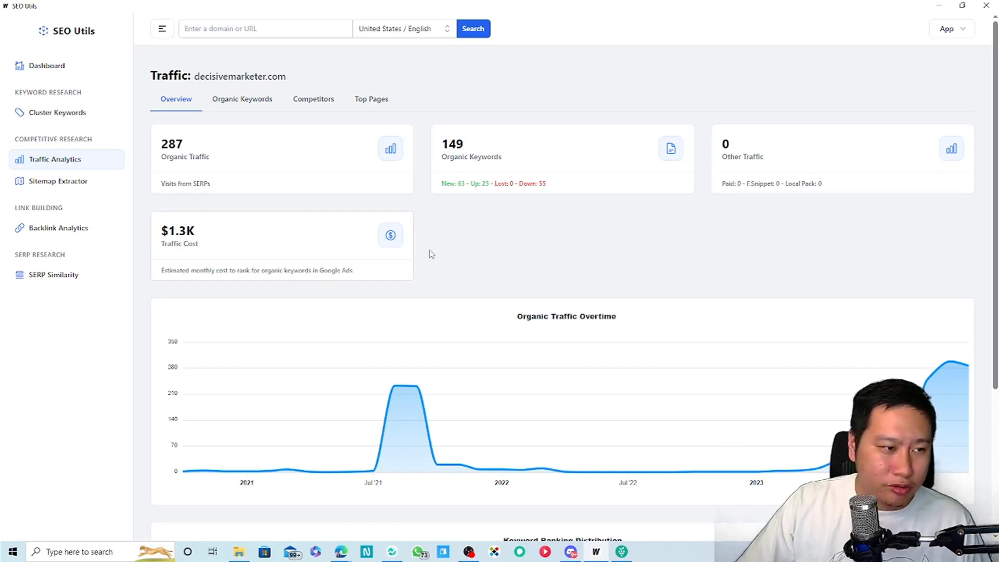
{"action": "scroll", "coordinate": [431, 254], "scroll_direction": "down", "scroll_amount": 1}
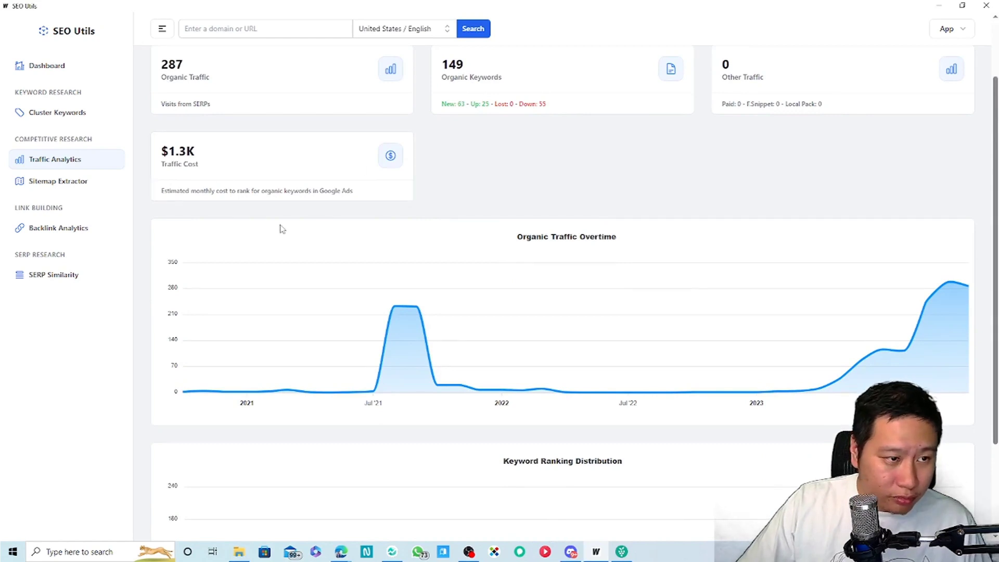
{"action": "scroll", "coordinate": [265, 221], "scroll_direction": "down", "scroll_amount": 1}
{"action": "scroll", "coordinate": [259, 207], "scroll_direction": "down", "scroll_amount": 1}
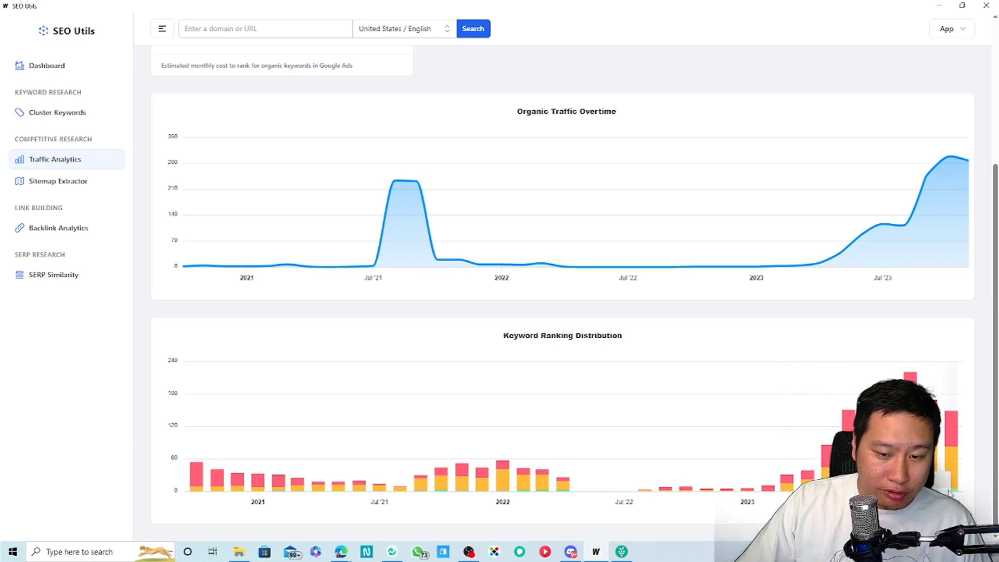
Step: Open the Organic Keywords report for decisivemarketer.com and check the average top-10 link statistics of several keywords, including "autoblogging review"
{"action": "scroll", "coordinate": [203, 198], "scroll_direction": "up", "scroll_amount": 4}
{"action": "left_click", "coordinate": [274, 103]}
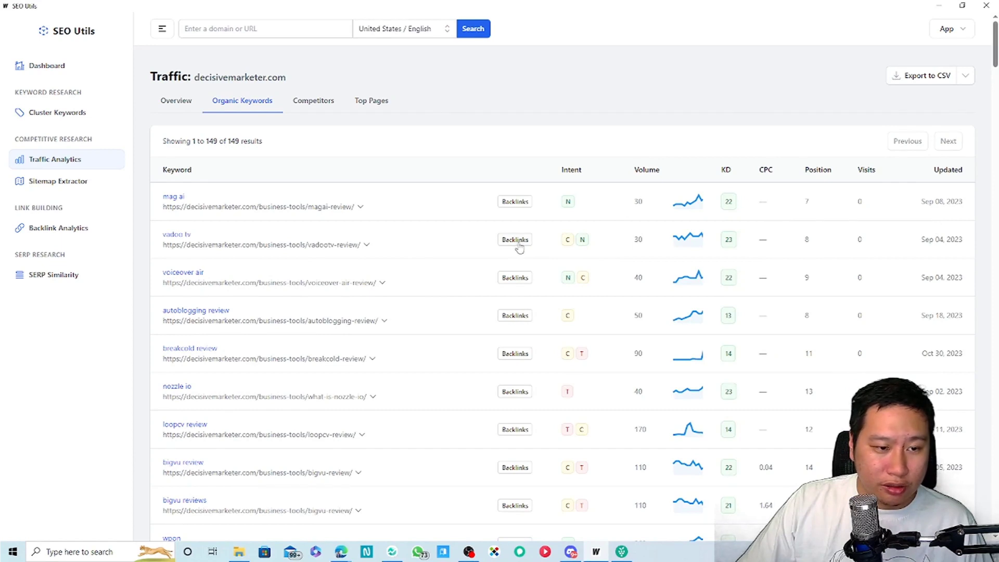
{"action": "scroll", "coordinate": [359, 286], "scroll_direction": "down", "scroll_amount": 3}
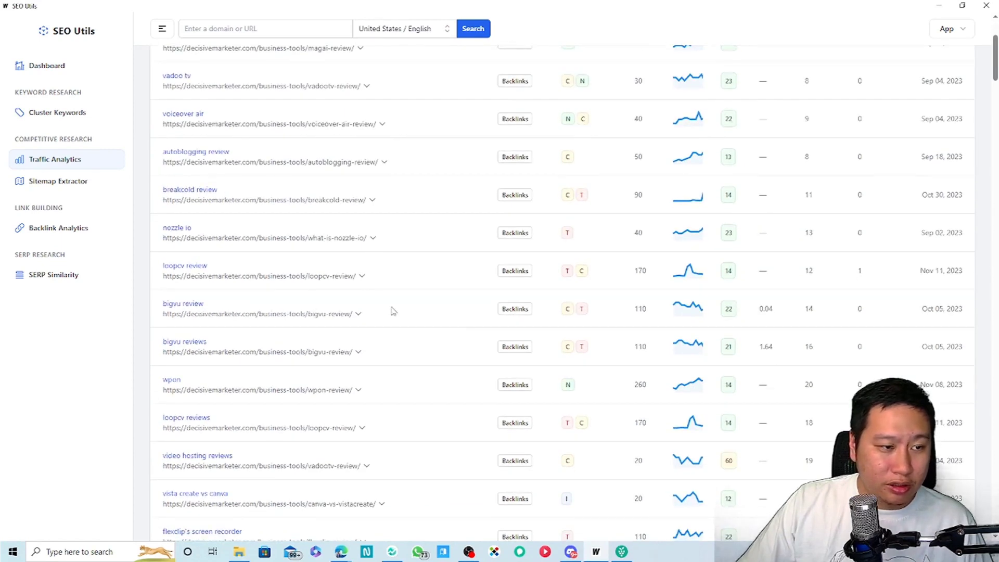
{"action": "mouse_move", "coordinate": [522, 276]}
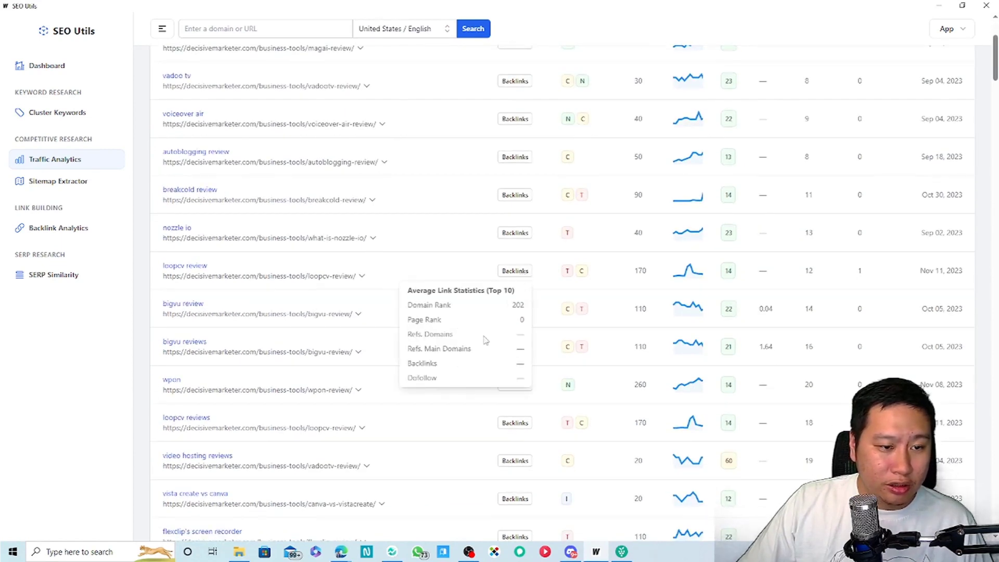
{"action": "scroll", "coordinate": [512, 273], "scroll_direction": "up", "scroll_amount": 3}
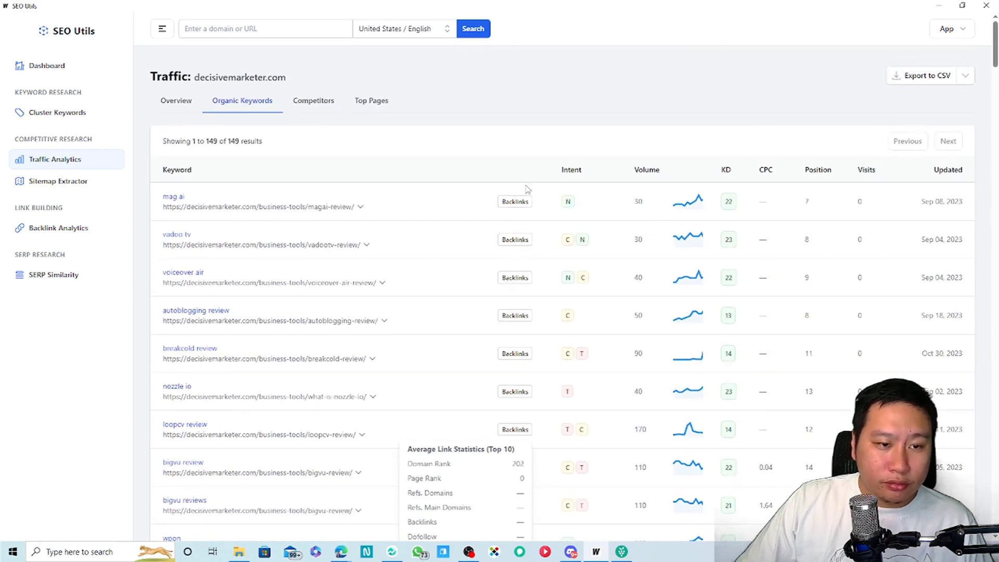
{"action": "mouse_move", "coordinate": [524, 205]}
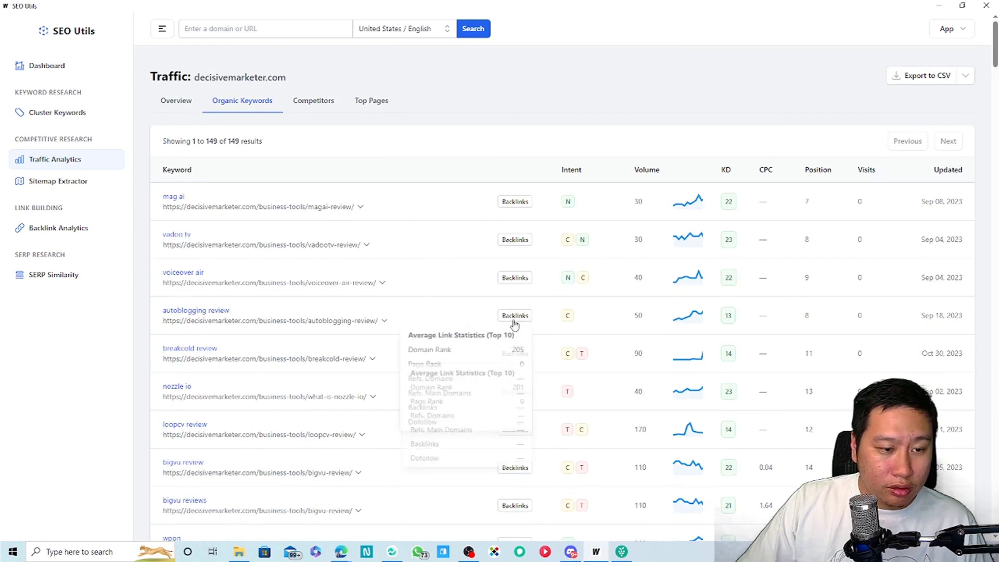
{"action": "left_click", "coordinate": [514, 317]}
Step: Examine the search intent labels of the organic keywords and look through the list with its volume and difficulty figures
{"action": "mouse_move", "coordinate": [574, 205]}
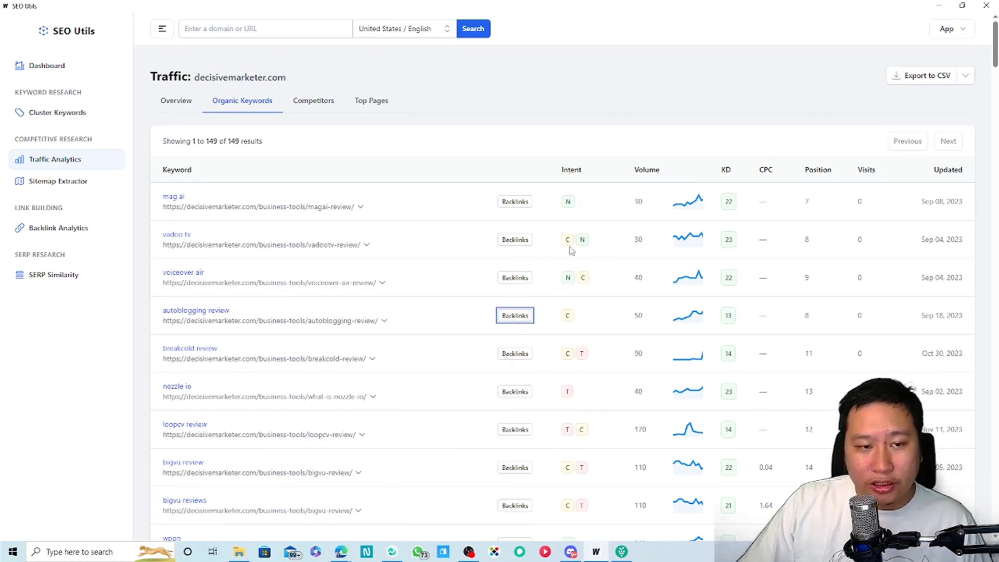
{"action": "mouse_move", "coordinate": [567, 240]}
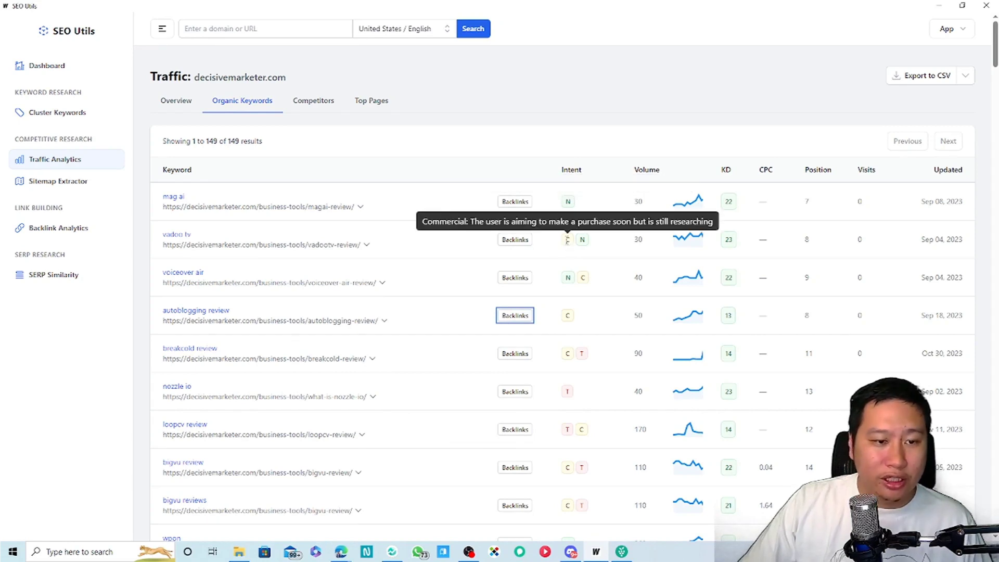
{"action": "mouse_move", "coordinate": [582, 278]}
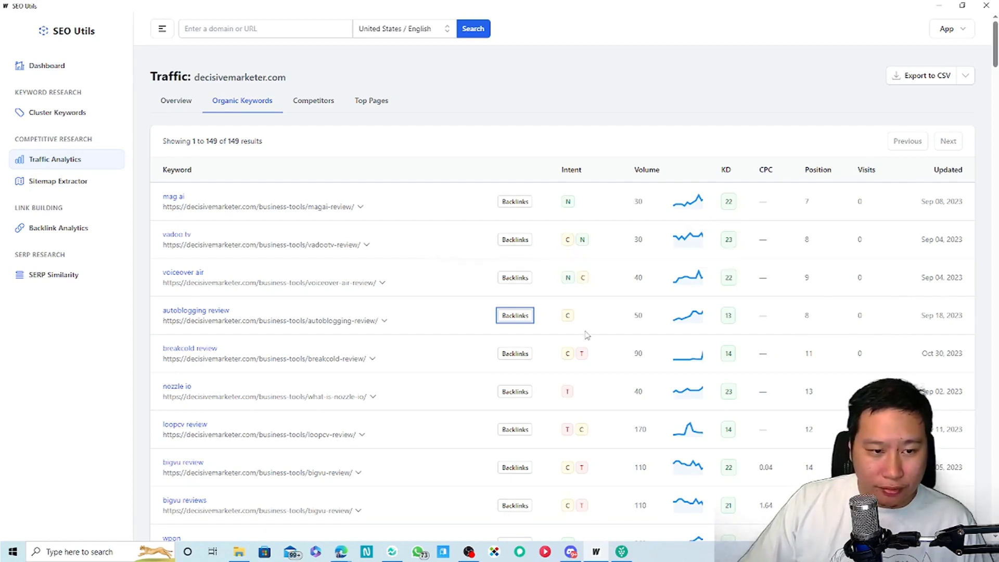
{"action": "mouse_move", "coordinate": [583, 355]}
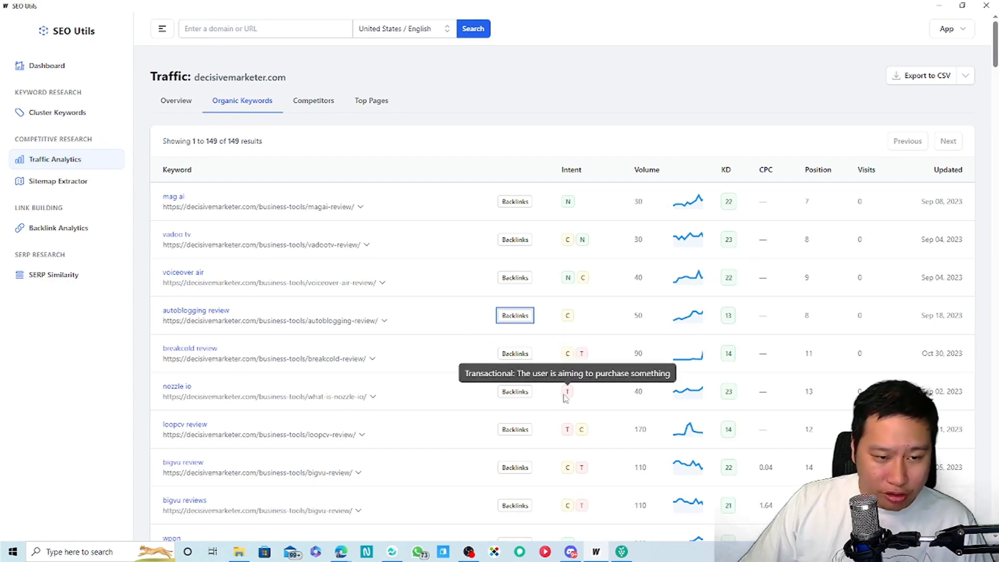
{"action": "scroll", "coordinate": [562, 364], "scroll_direction": "down", "scroll_amount": 2}
{"action": "scroll", "coordinate": [568, 352], "scroll_direction": "down", "scroll_amount": 6}
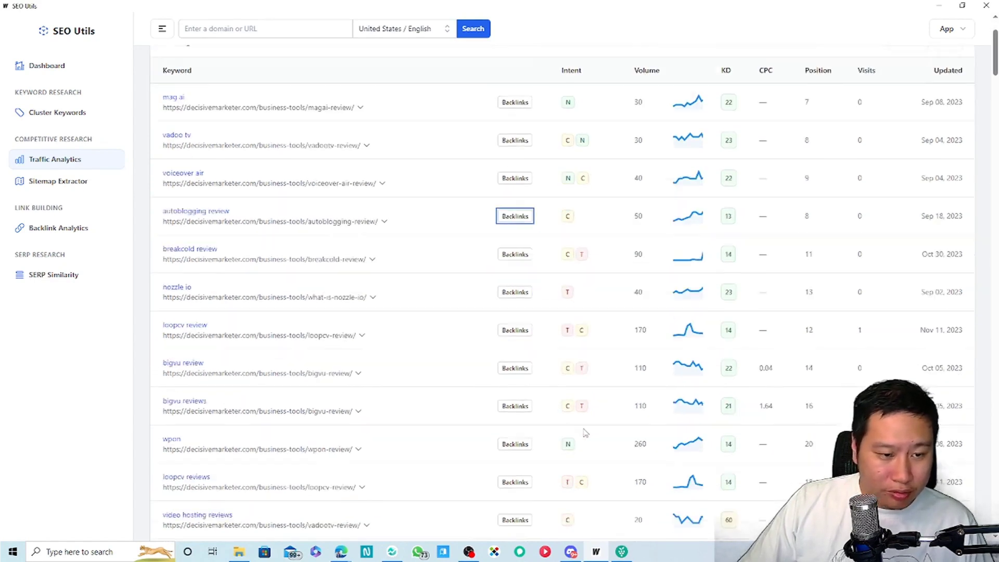
{"action": "mouse_move", "coordinate": [570, 300]}
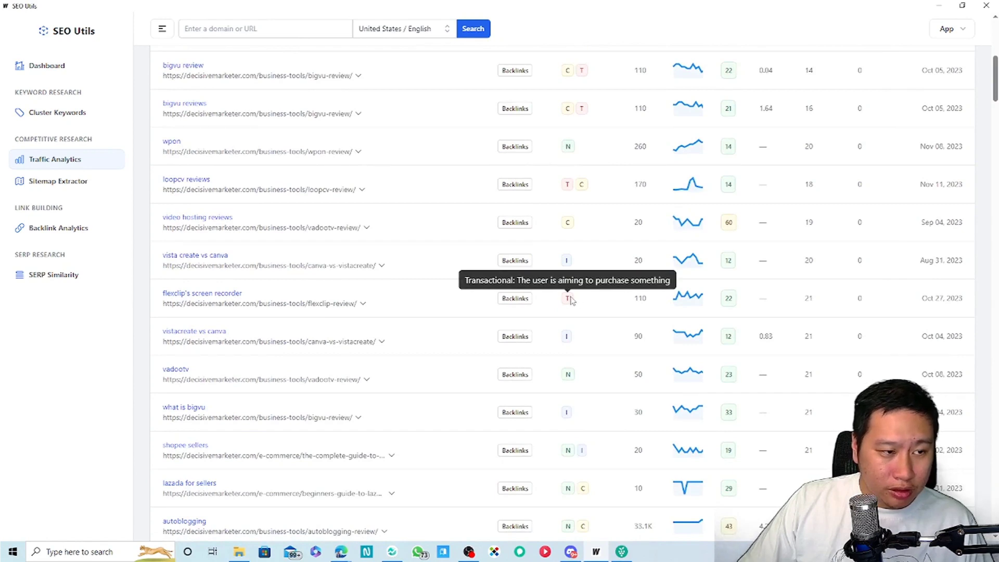
{"action": "scroll", "coordinate": [573, 437], "scroll_direction": "down", "scroll_amount": 8}
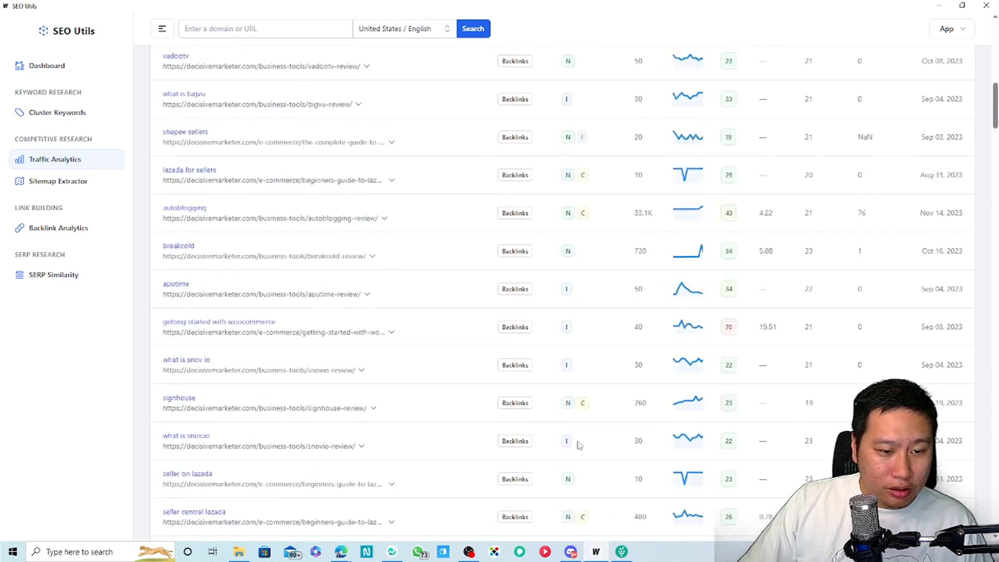
{"action": "scroll", "coordinate": [556, 403], "scroll_direction": "up", "scroll_amount": 20}
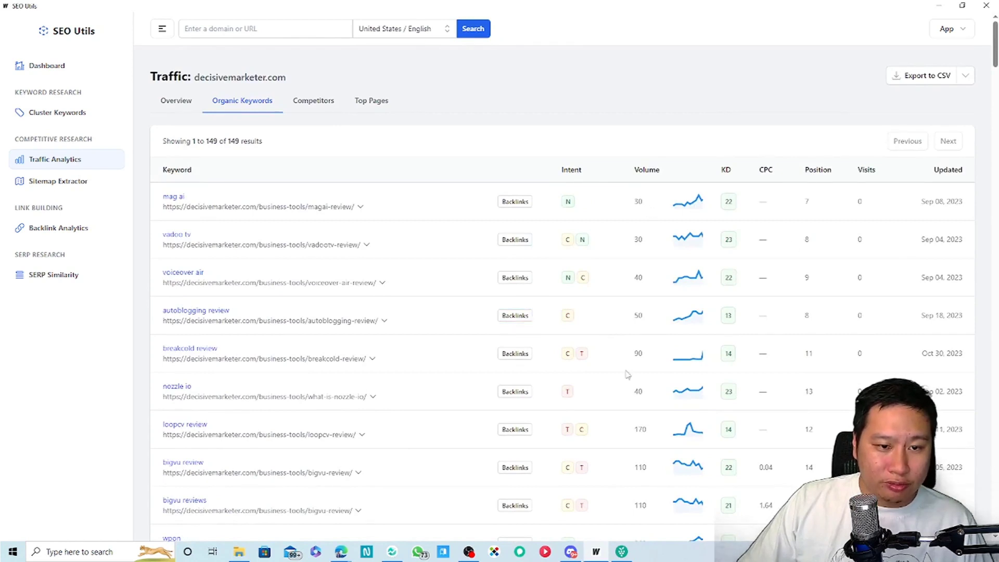
{"action": "scroll", "coordinate": [682, 482], "scroll_direction": "down", "scroll_amount": 2}
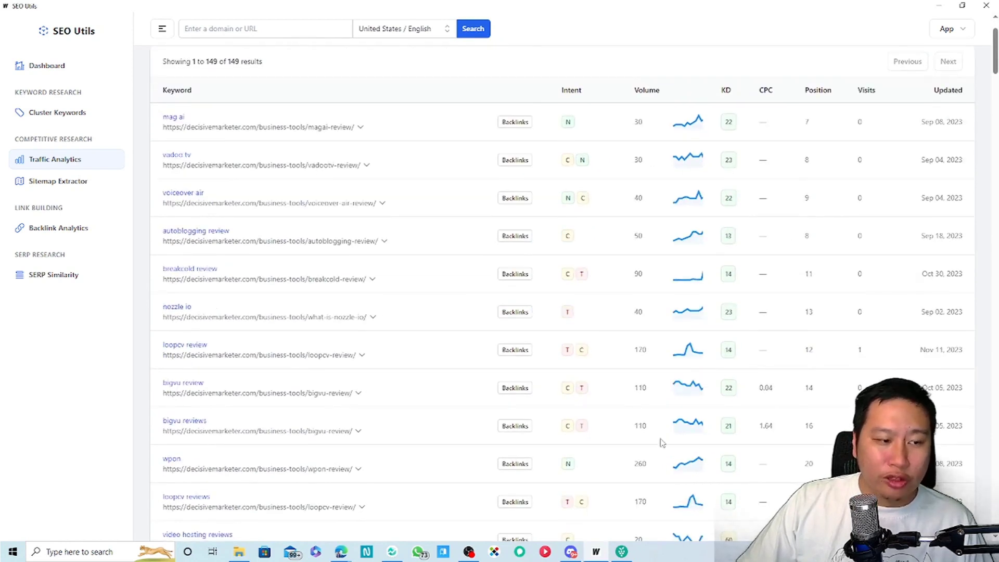
{"action": "scroll", "coordinate": [676, 427], "scroll_direction": "up", "scroll_amount": 2}
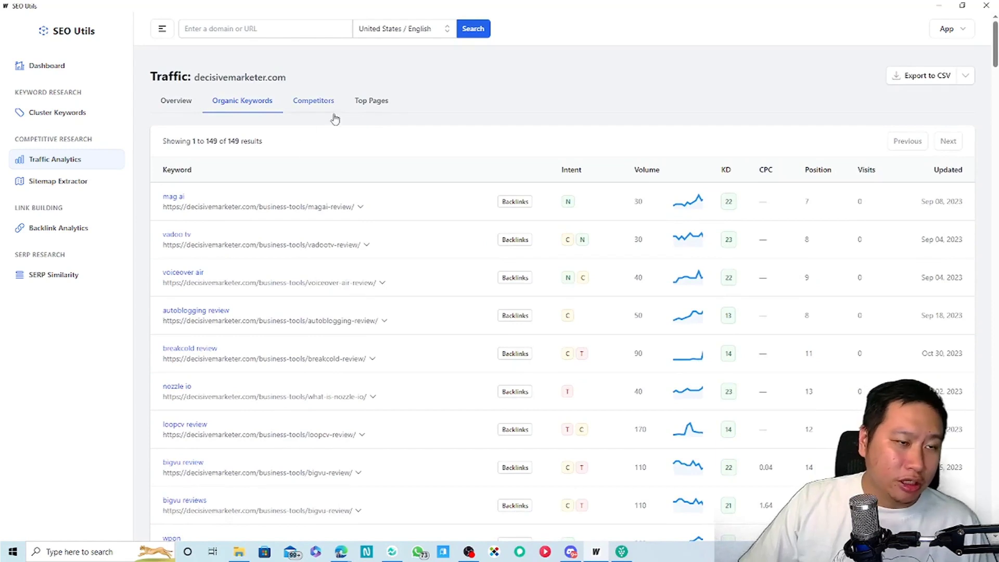
Step: Open the Competitors report for decisivemarketer.com and check the ranking position breakdown of the listed domain
{"action": "left_click", "coordinate": [334, 114]}
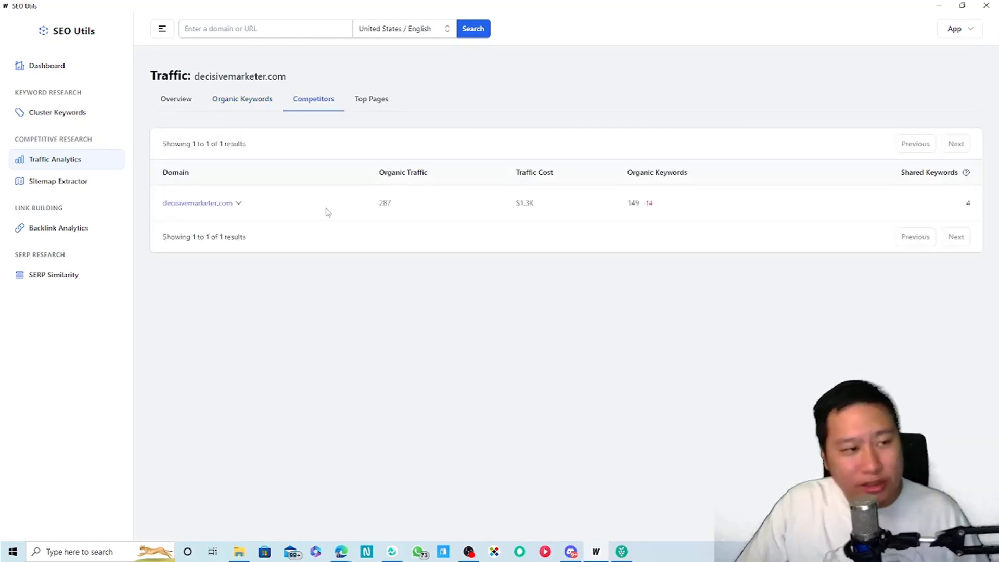
{"action": "left_click", "coordinate": [238, 203]}
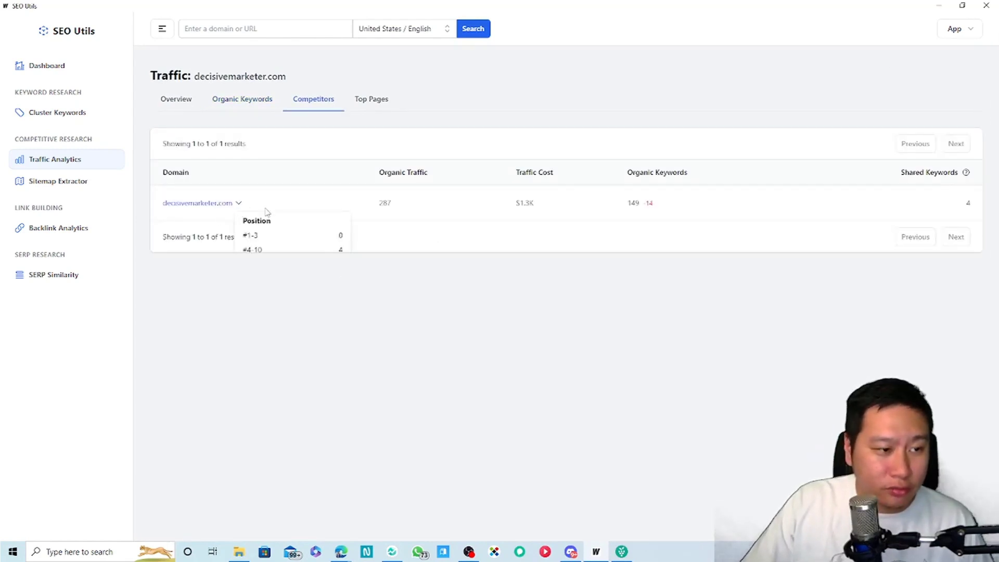
{"action": "left_click", "coordinate": [446, 274]}
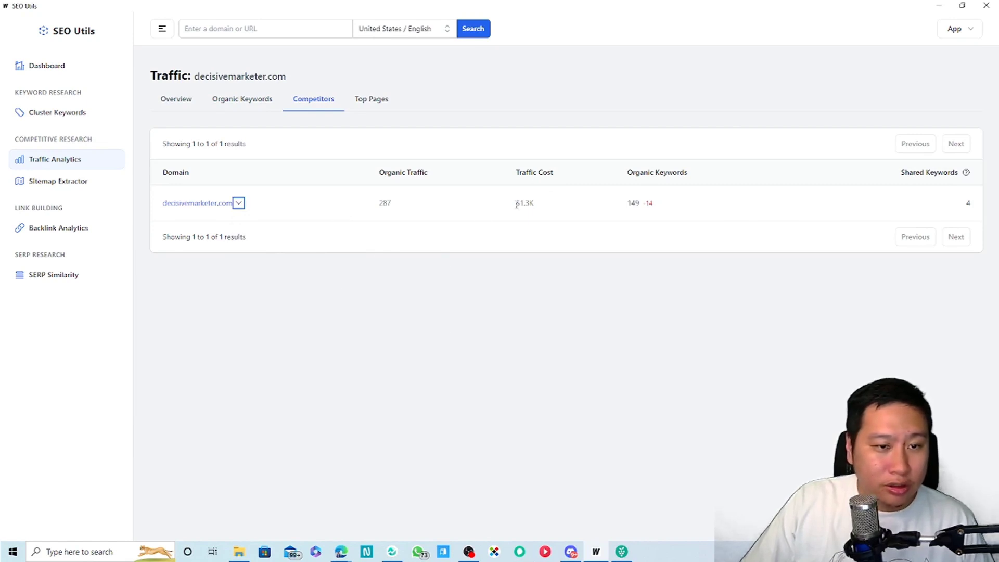
{"action": "left_click", "coordinate": [239, 203]}
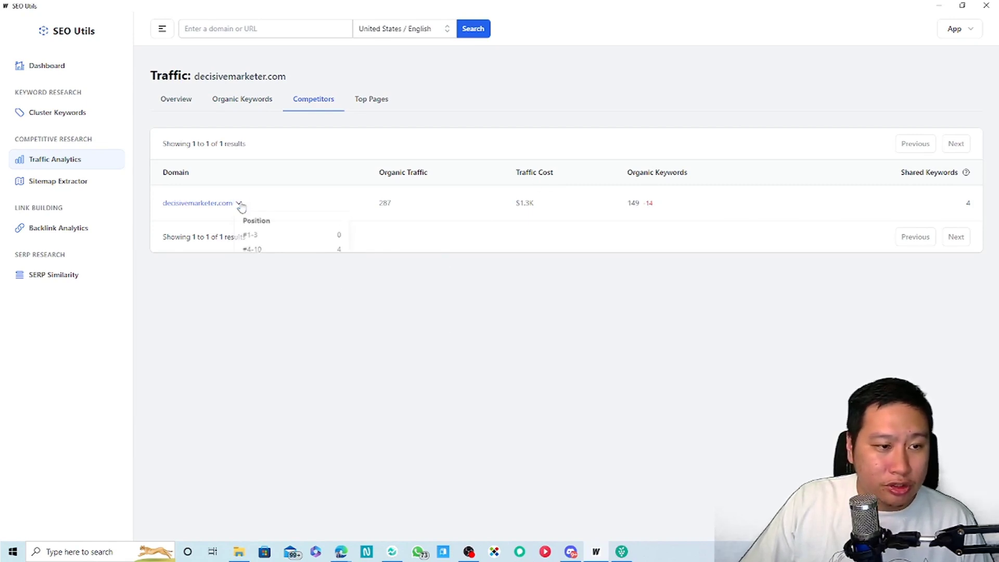
{"action": "left_click", "coordinate": [493, 247]}
Step: Open the Top Pages report and examine the organic traffic, traffic cost and organic keywords of the listed pages
{"action": "left_click", "coordinate": [368, 100]}
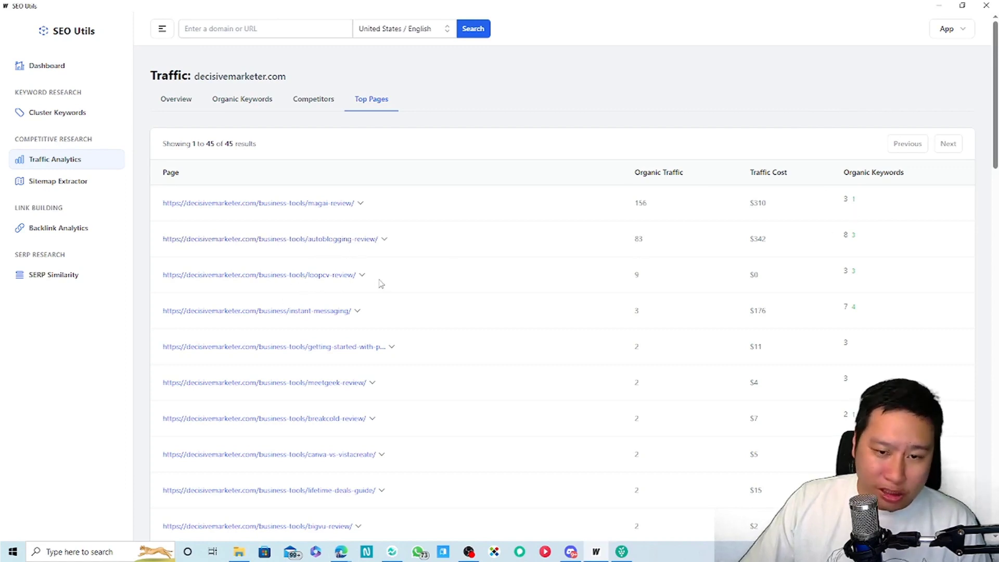
{"action": "scroll", "coordinate": [364, 282], "scroll_direction": "down", "scroll_amount": 2}
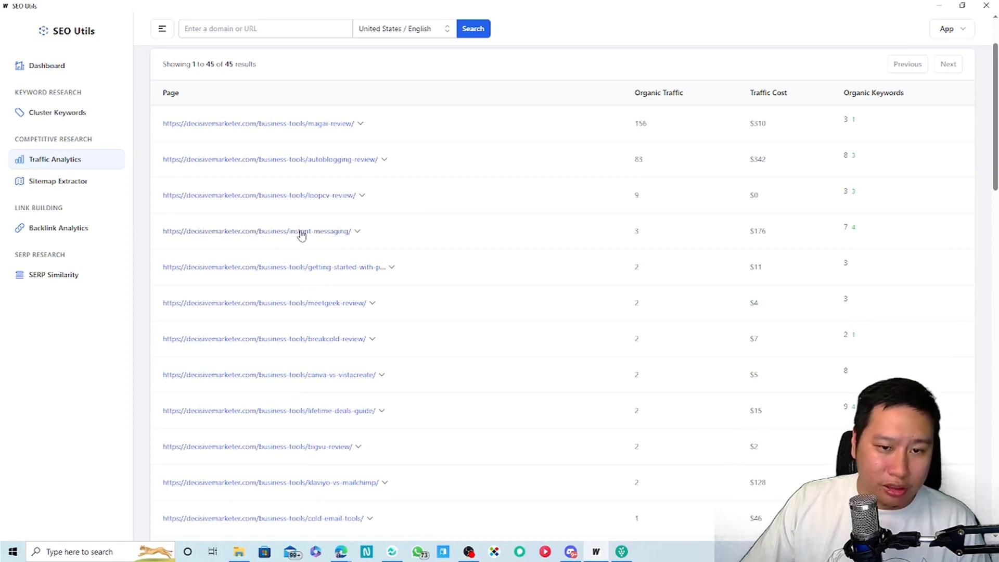
{"action": "scroll", "coordinate": [498, 339], "scroll_direction": "down", "scroll_amount": 5}
{"action": "scroll", "coordinate": [602, 325], "scroll_direction": "up", "scroll_amount": 5}
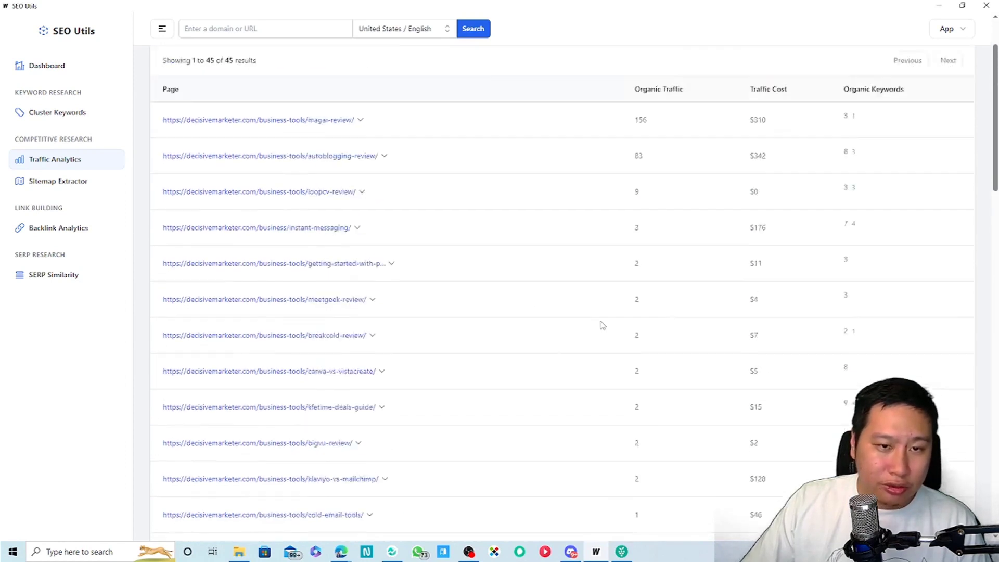
{"action": "scroll", "coordinate": [602, 325], "scroll_direction": "up", "scroll_amount": 2}
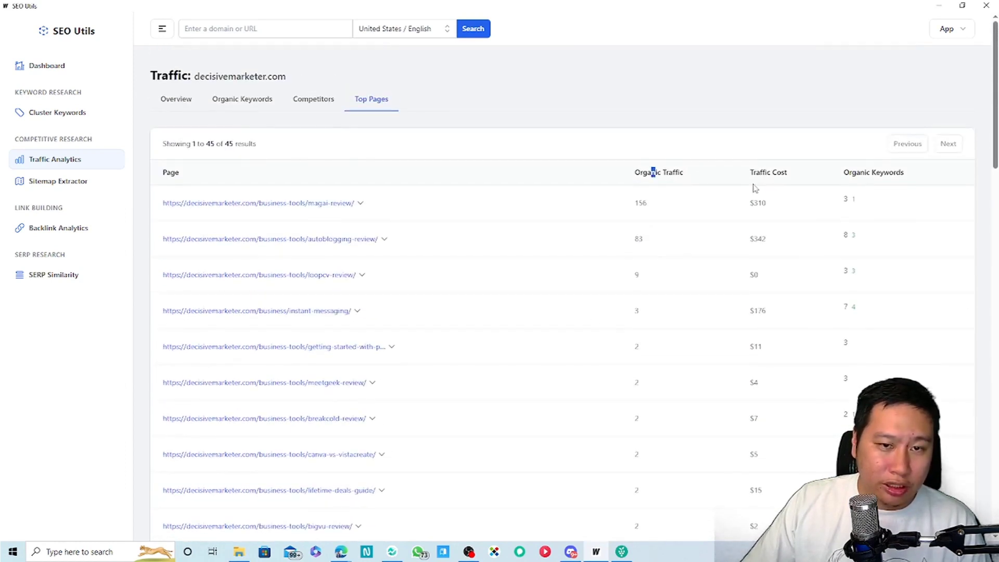
{"action": "left_click", "coordinate": [756, 188]}
{"action": "scroll", "coordinate": [439, 339], "scroll_direction": "down", "scroll_amount": 9}
{"action": "scroll", "coordinate": [452, 334], "scroll_direction": "up", "scroll_amount": 7}
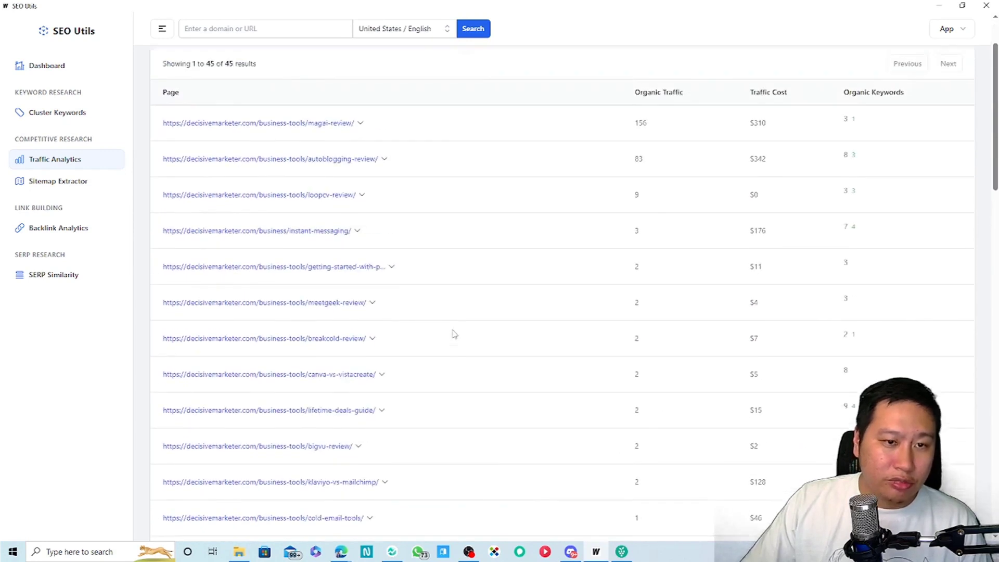
{"action": "scroll", "coordinate": [454, 334], "scroll_direction": "up", "scroll_amount": 2}
{"action": "scroll", "coordinate": [454, 334], "scroll_direction": "down", "scroll_amount": 3}
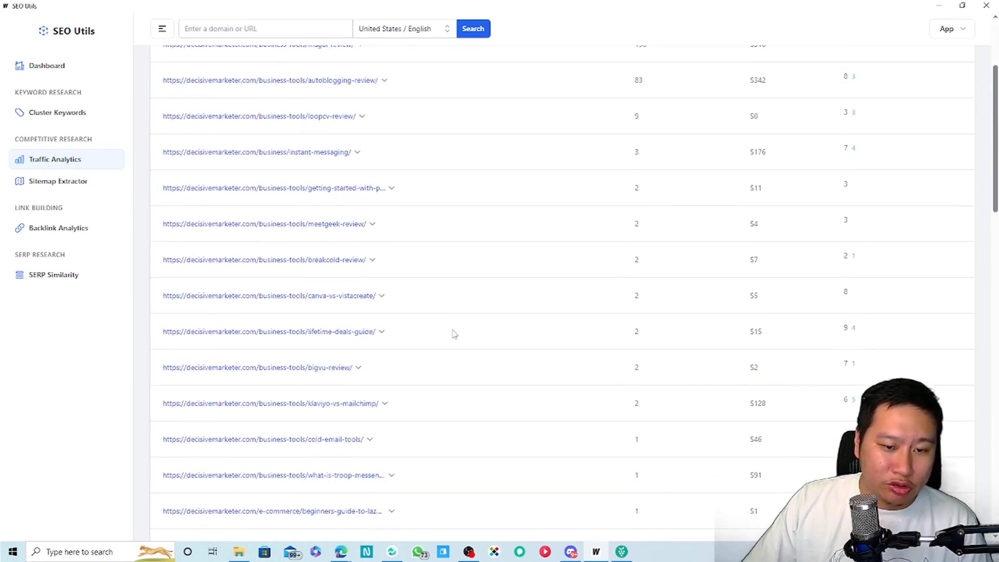
{"action": "scroll", "coordinate": [454, 334], "scroll_direction": "up", "scroll_amount": 3}
{"action": "scroll", "coordinate": [454, 333], "scroll_direction": "down", "scroll_amount": 8}
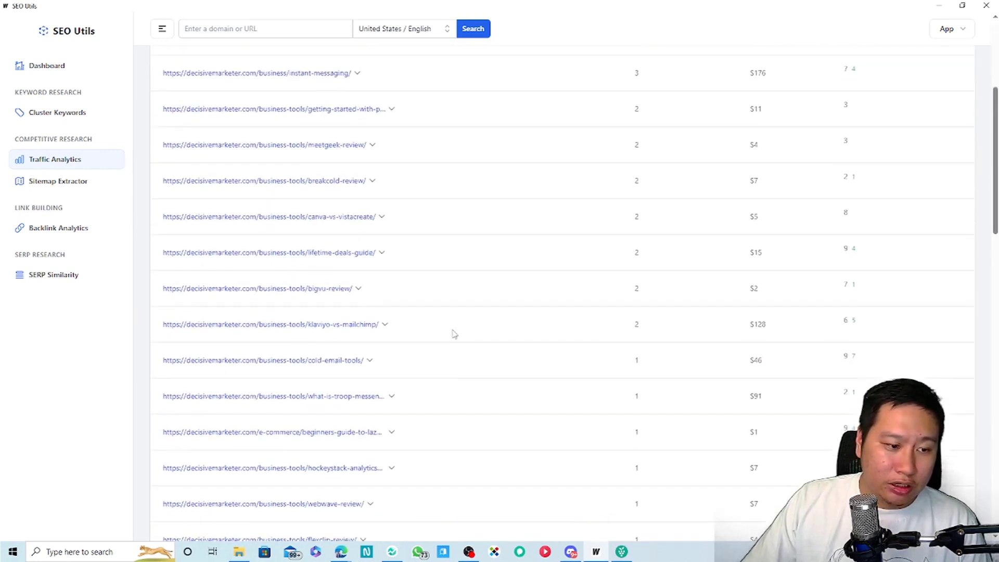
{"action": "scroll", "coordinate": [454, 330], "scroll_direction": "up", "scroll_amount": 6}
{"action": "scroll", "coordinate": [454, 329], "scroll_direction": "up", "scroll_amount": 3}
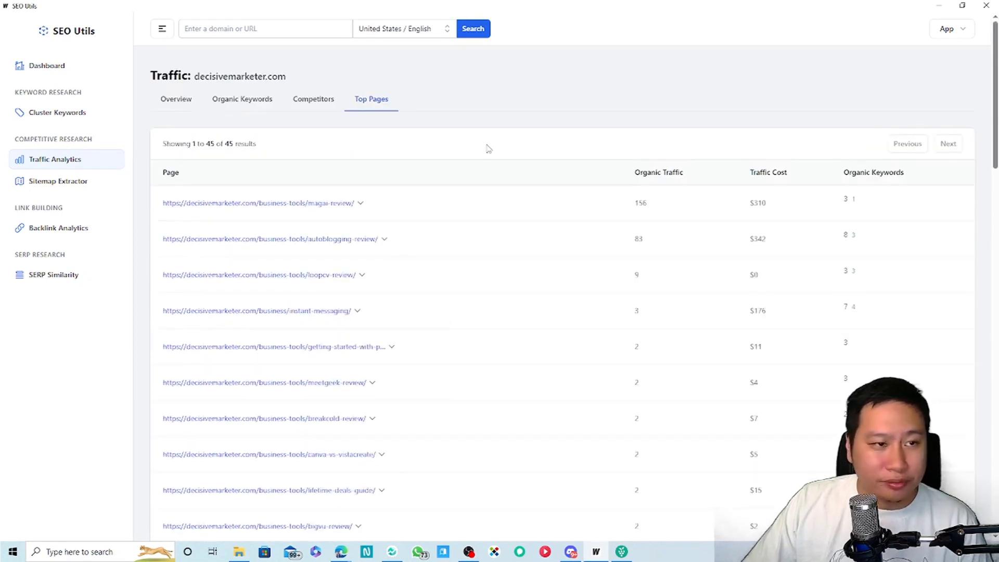
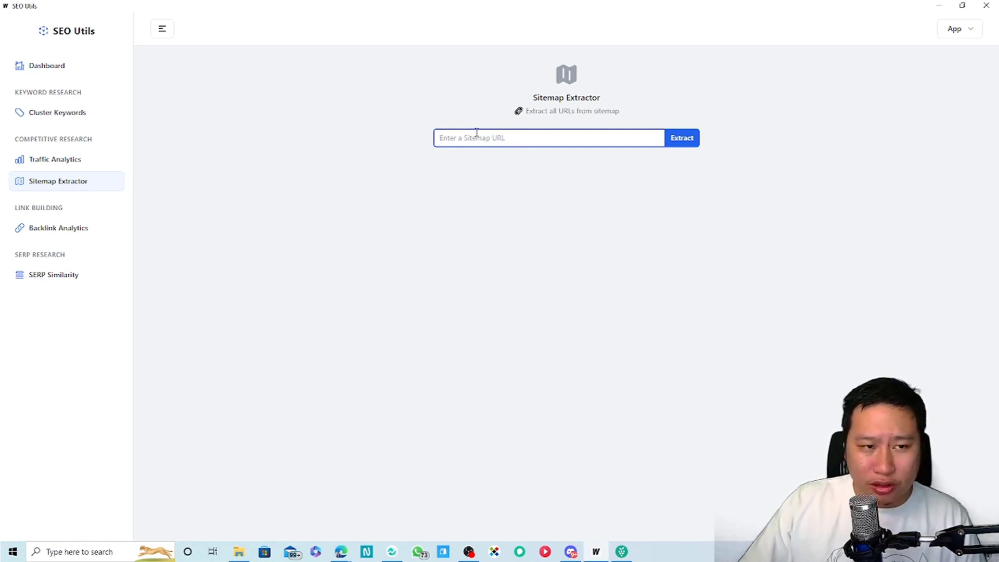
{"action": "type", "text": "https"}
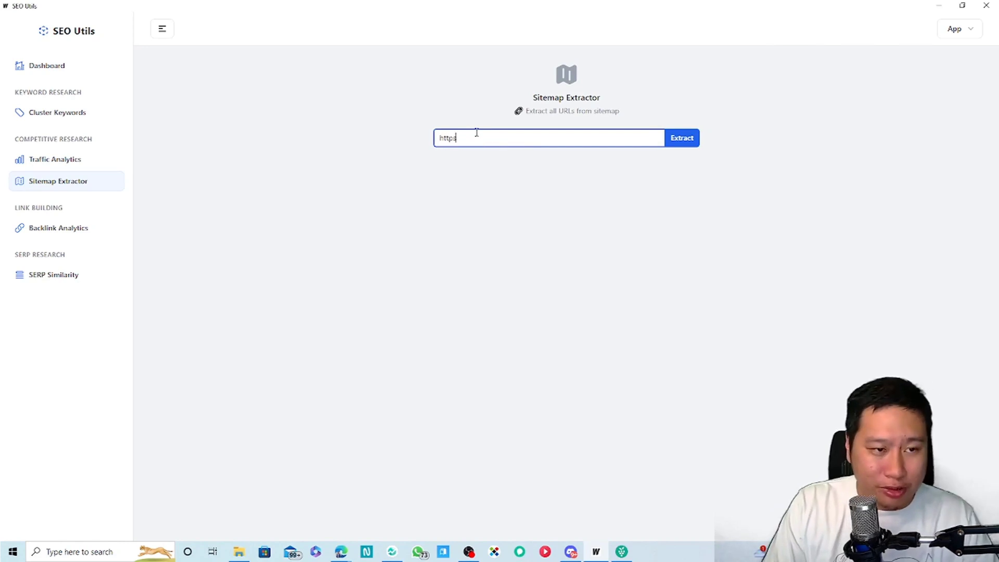
{"action": "type", "text": "://decisivemarketer.com/sitemap.xml"}
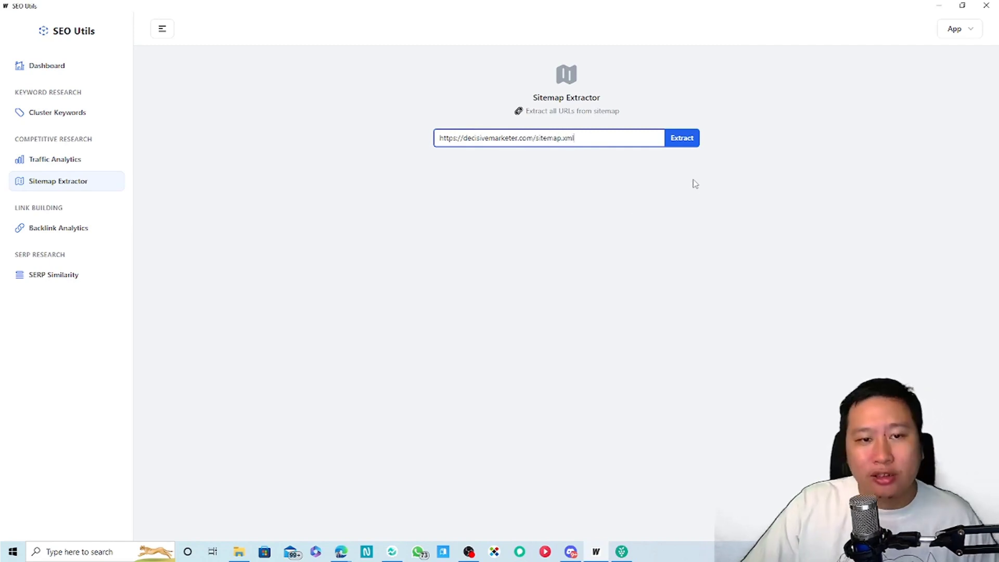
{"action": "left_click", "coordinate": [687, 141]}
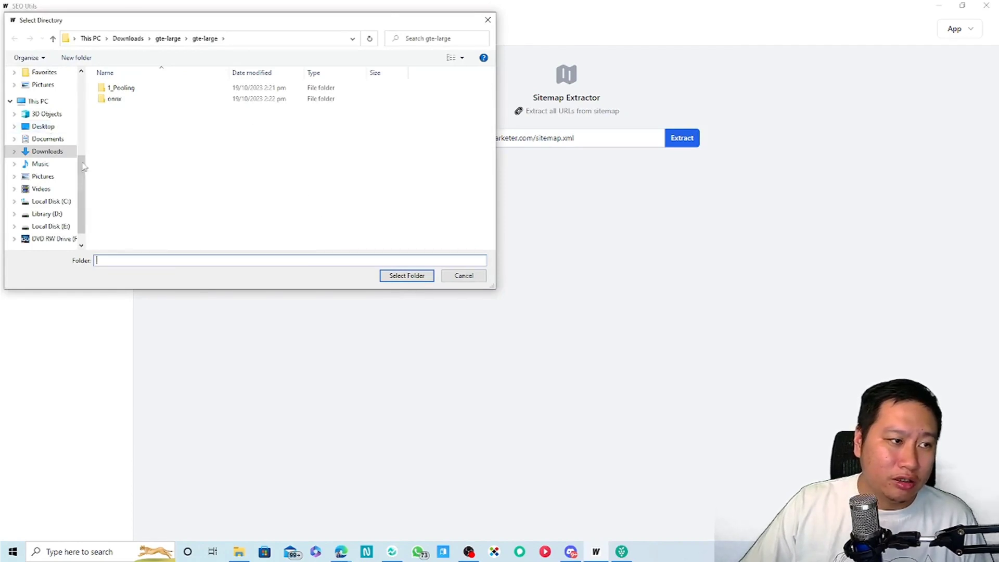
{"action": "left_click", "coordinate": [50, 151]}
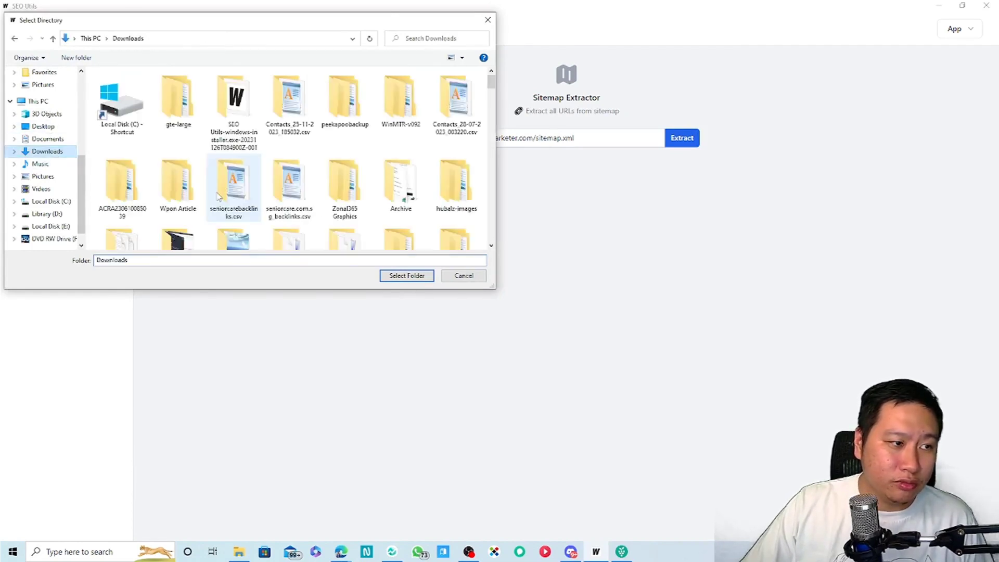
{"action": "left_click", "coordinate": [410, 276]}
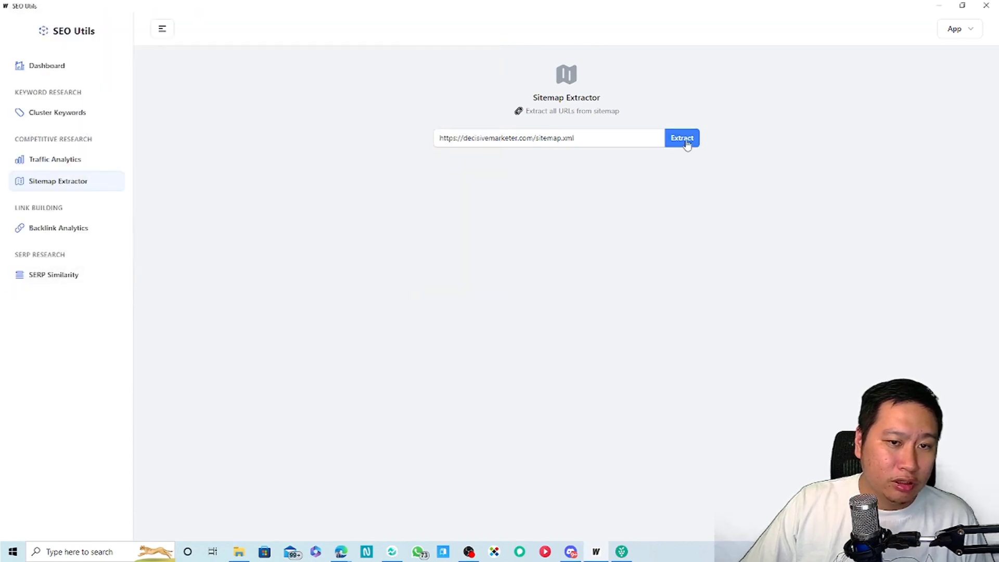
{"action": "left_click_drag", "start_coordinate": [587, 139], "coordinate": [357, 146]}
{"action": "key", "text": "ctrl+c"}
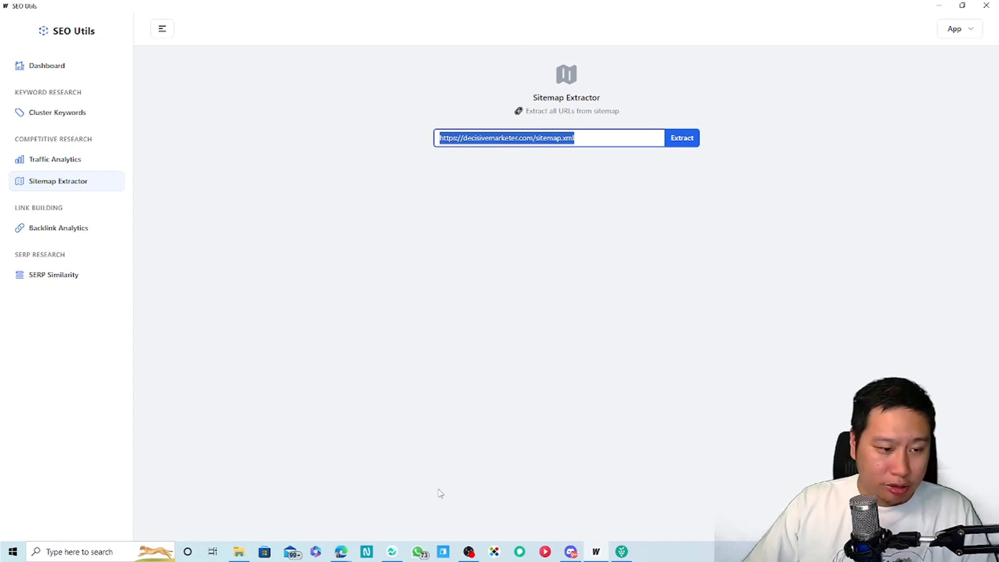
{"action": "left_click", "coordinate": [341, 551]}
{"action": "left_click", "coordinate": [426, 530]}
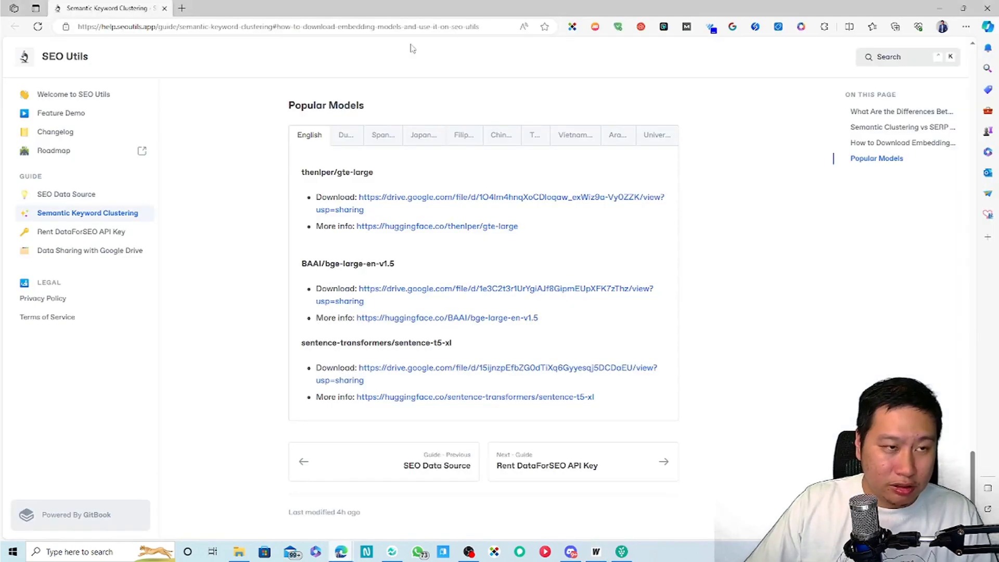
{"action": "left_click", "coordinate": [355, 31]}
{"action": "key", "text": "ctrl+v"}
{"action": "key", "text": "Return"}
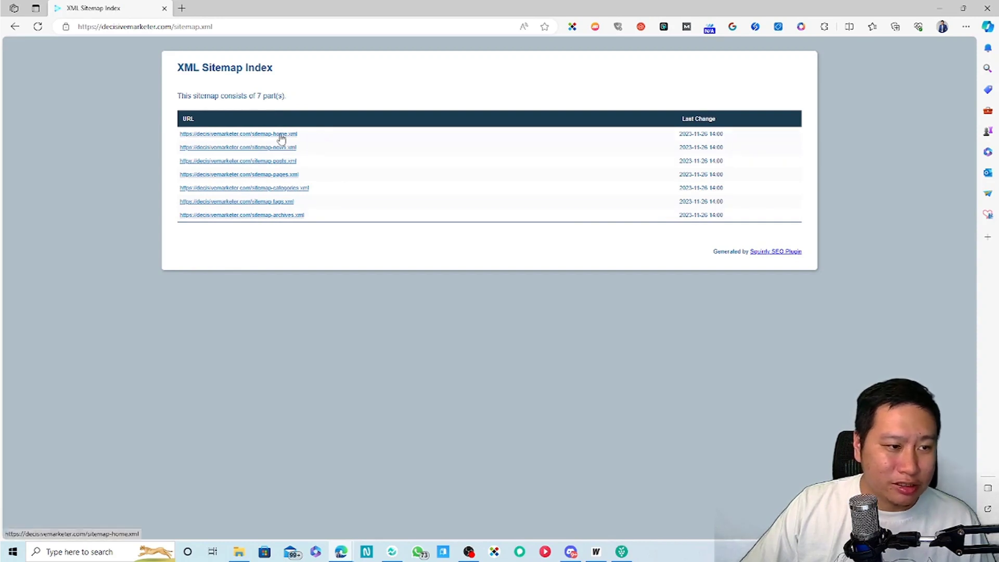
Step: Copy the sitemap-home.xml link and, back in SEO Utils, try to extract its URLs into the Downloads folder
{"action": "right_click", "coordinate": [280, 136]}
{"action": "left_click", "coordinate": [350, 225]}
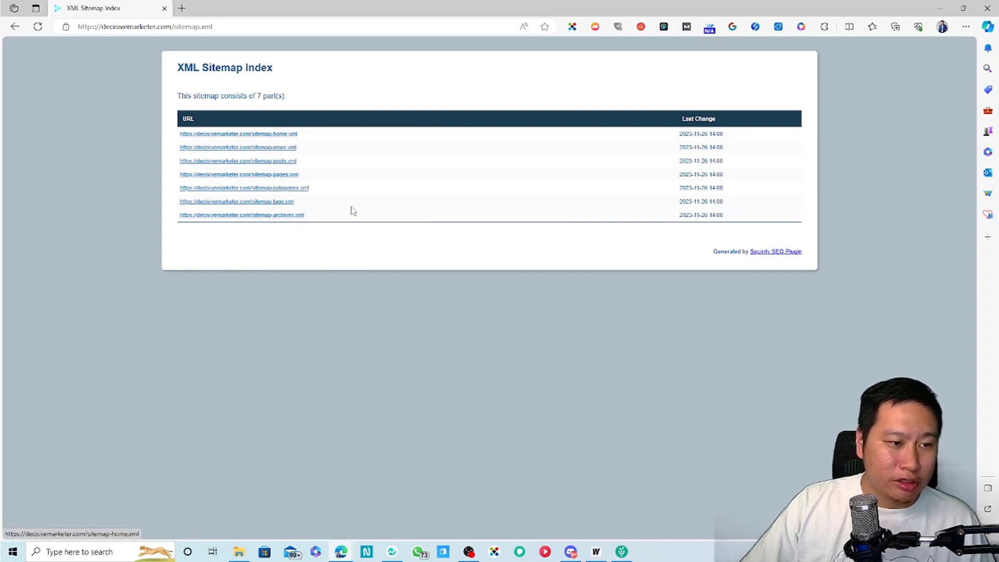
{"action": "left_click", "coordinate": [596, 549]}
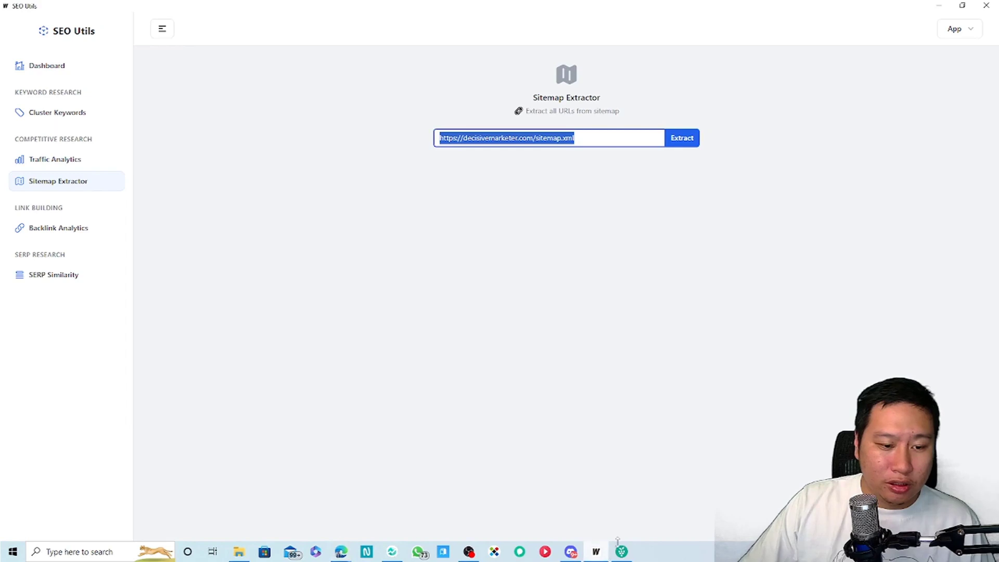
{"action": "key", "text": "ctrl+v"}
{"action": "left_click", "coordinate": [691, 139]}
{"action": "left_click", "coordinate": [407, 276]}
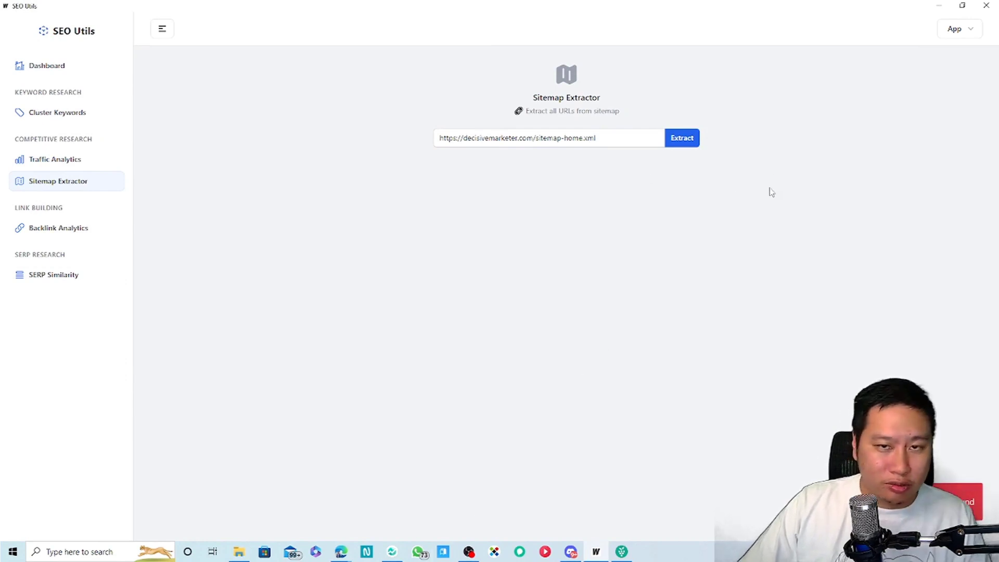
Step: Copy the sitemap-posts.xml link from the browser's sitemap index and run the Sitemap Extractor on it with the Downloads folder as output directory
{"action": "key", "text": "alt+Tab"}
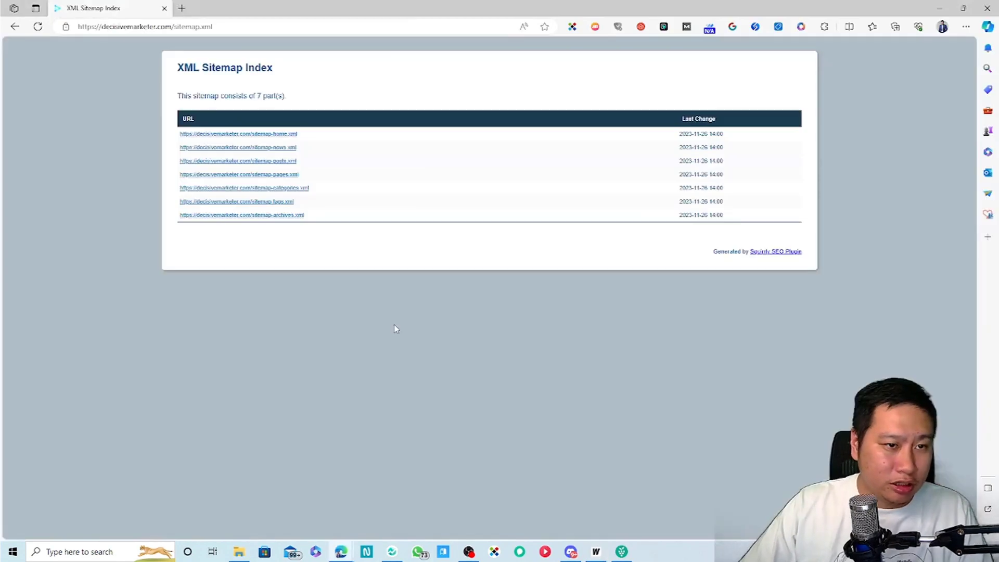
{"action": "right_click", "coordinate": [285, 161]}
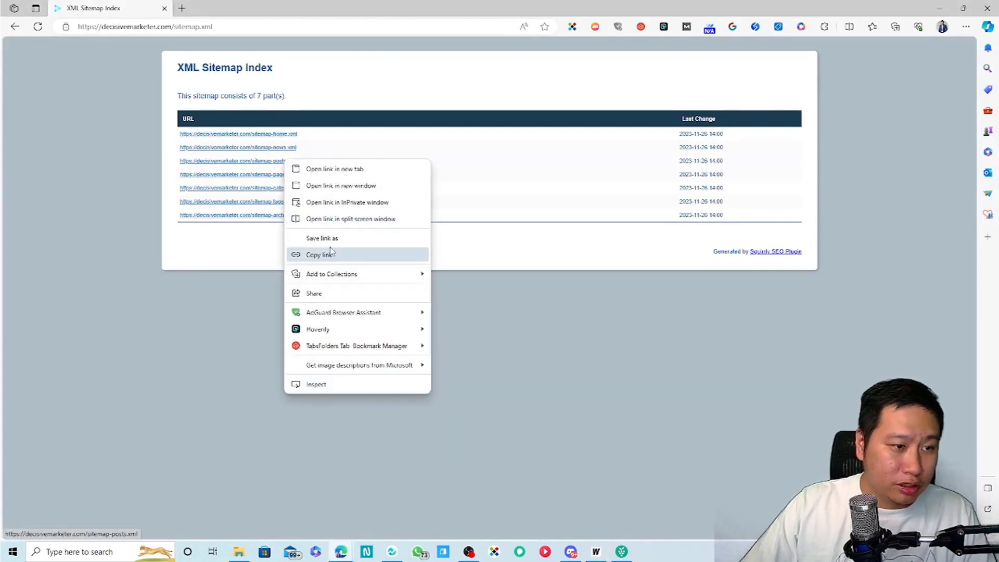
{"action": "left_click", "coordinate": [312, 252]}
{"action": "key", "text": "alt+Tab"}
{"action": "key", "text": "ctrl+a"}
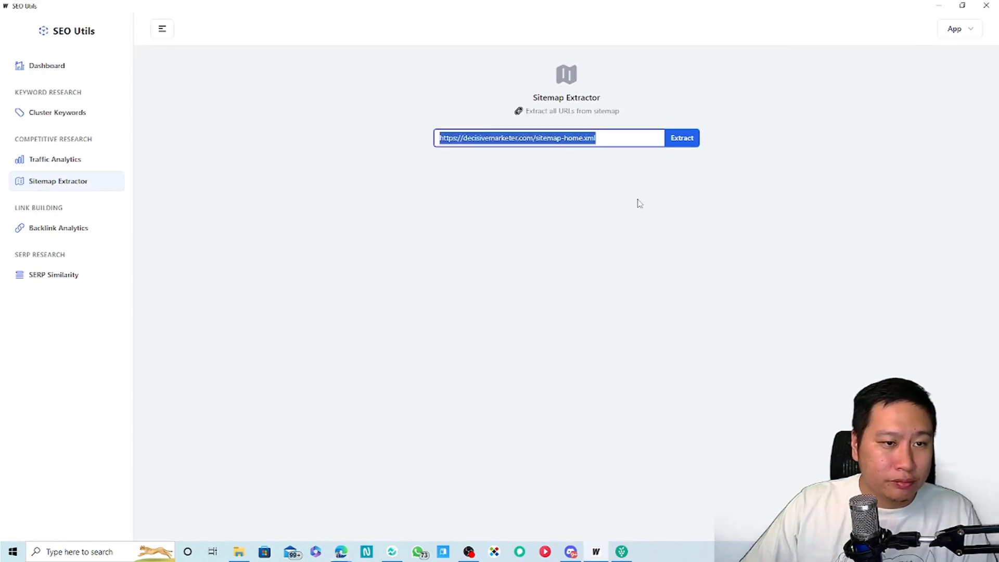
{"action": "key", "text": "ctrl+v"}
{"action": "left_click", "coordinate": [681, 139]}
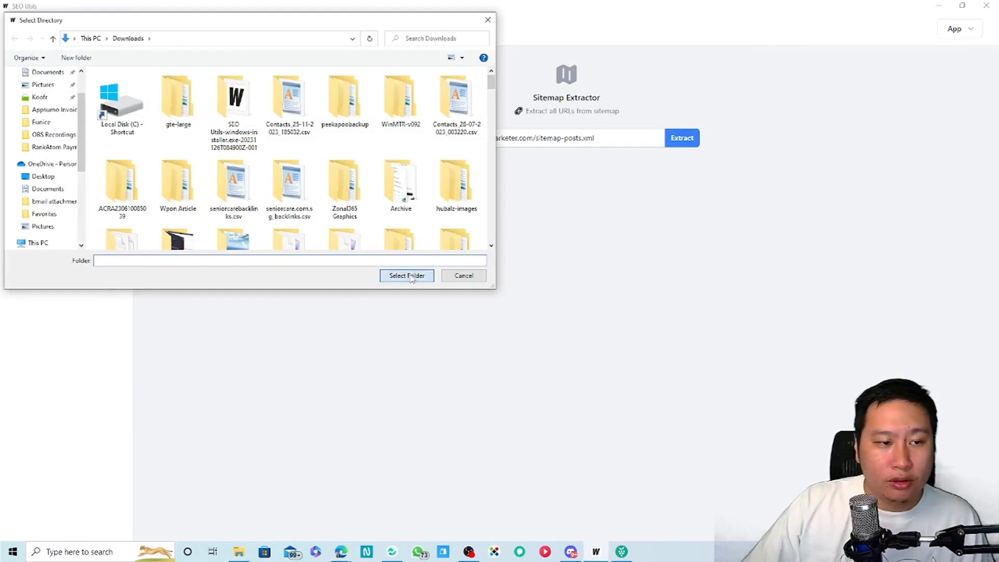
{"action": "left_click", "coordinate": [411, 276]}
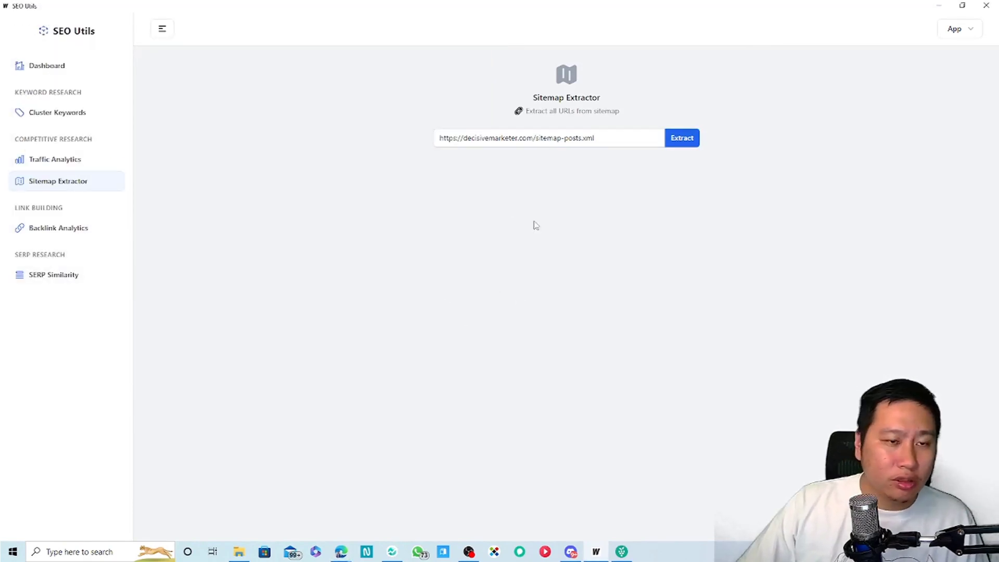
Step: Clear the sitemap URL from the Sitemap Extractor
{"action": "left_click_drag", "start_coordinate": [532, 110], "coordinate": [649, 121]}
{"action": "left_click", "coordinate": [648, 121]}
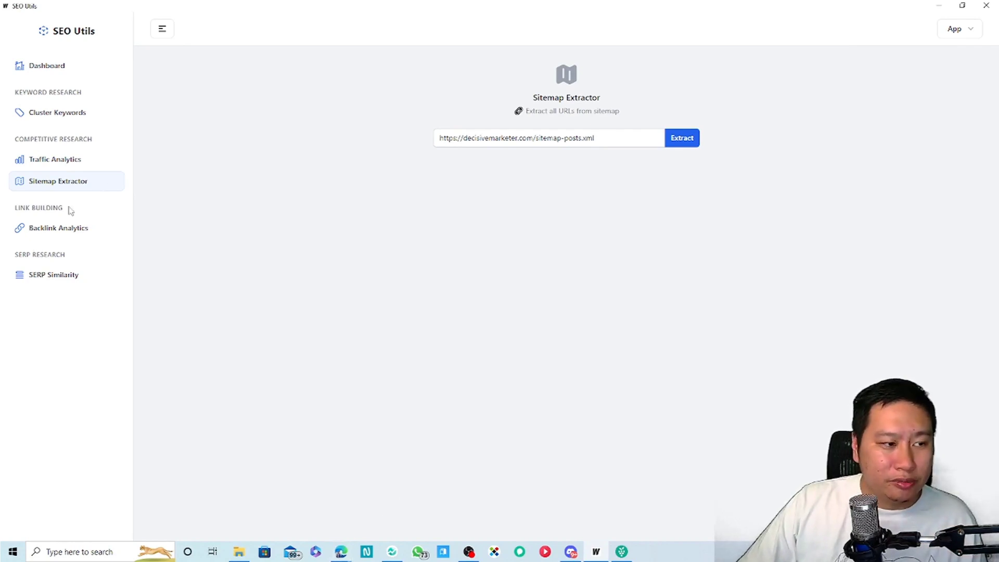
{"action": "left_click", "coordinate": [551, 139]}
{"action": "key", "text": "ctrl+a"}
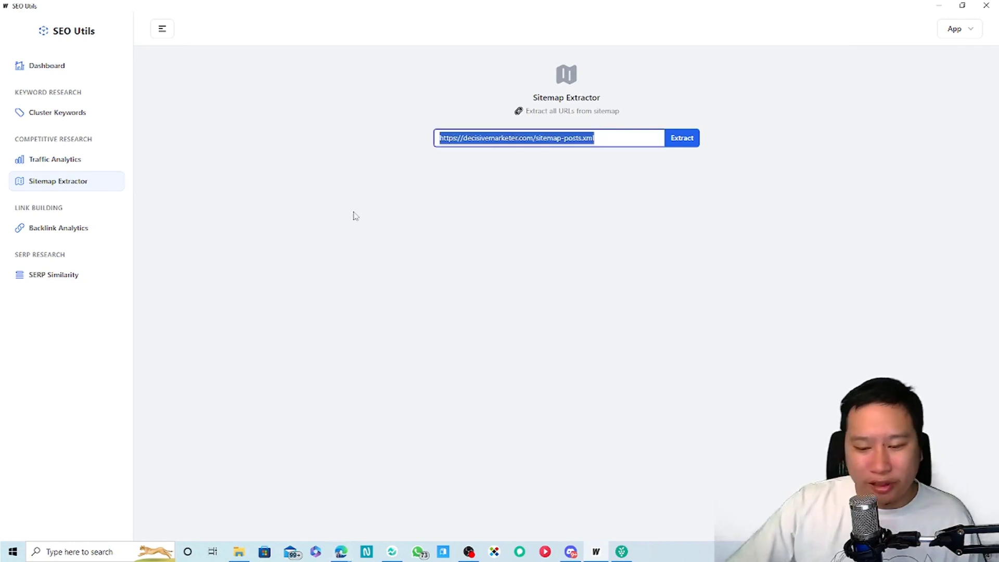
{"action": "key", "text": "BackSpace"}
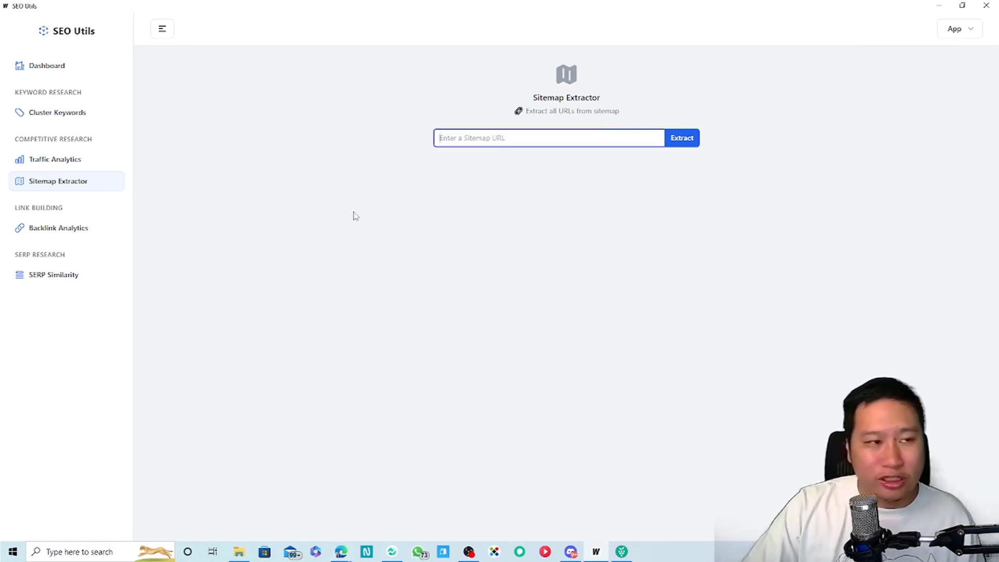
{"action": "left_click", "coordinate": [63, 229]}
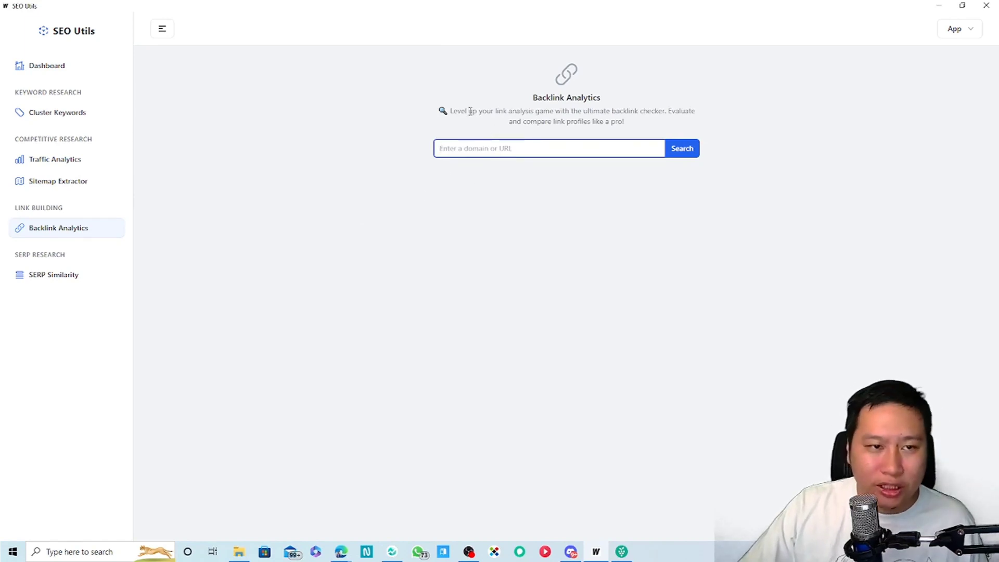
{"action": "double_click", "coordinate": [562, 112]}
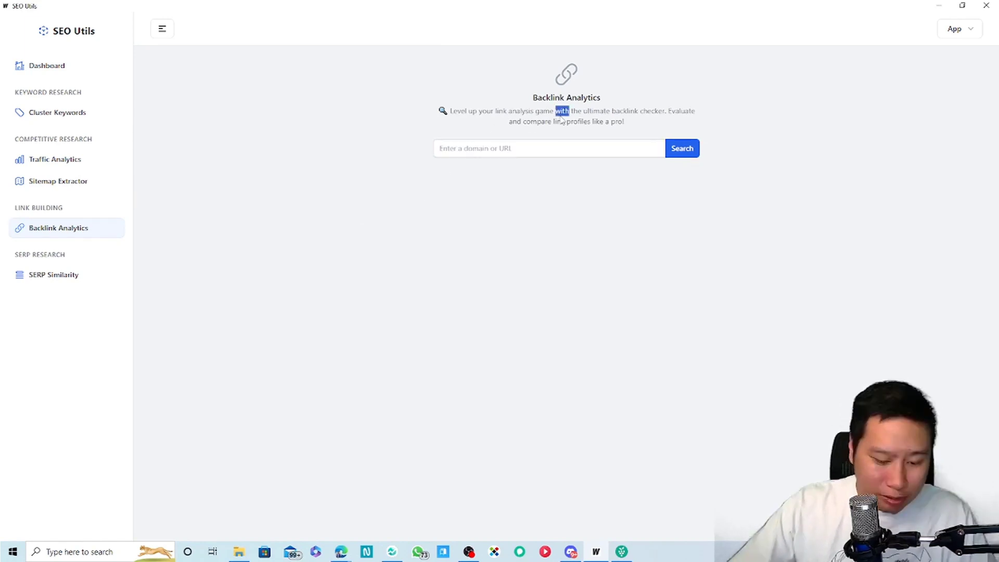
{"action": "left_click", "coordinate": [532, 146]}
{"action": "type", "text": "https://decisivemark"}
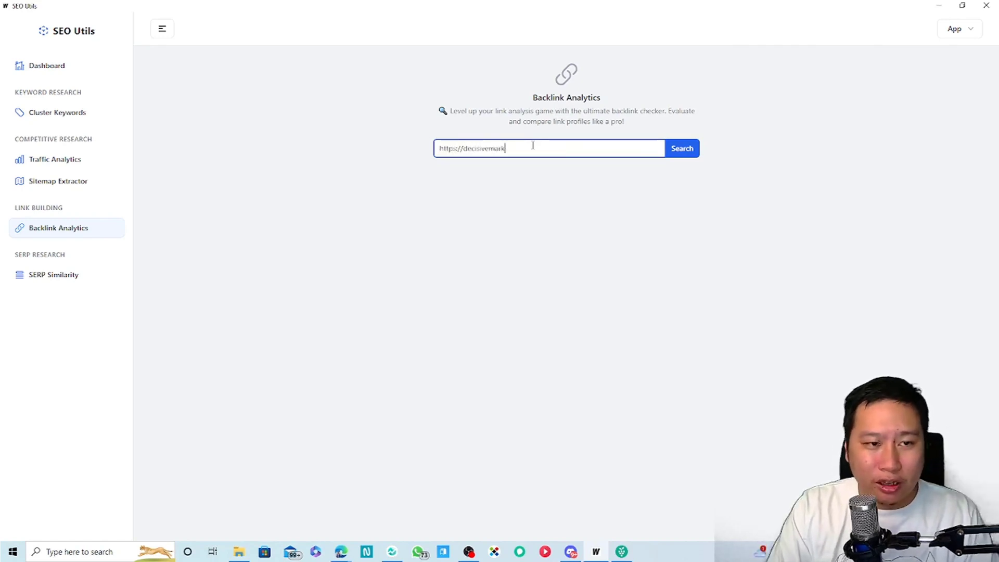
{"action": "type", "text": "eter.com"}
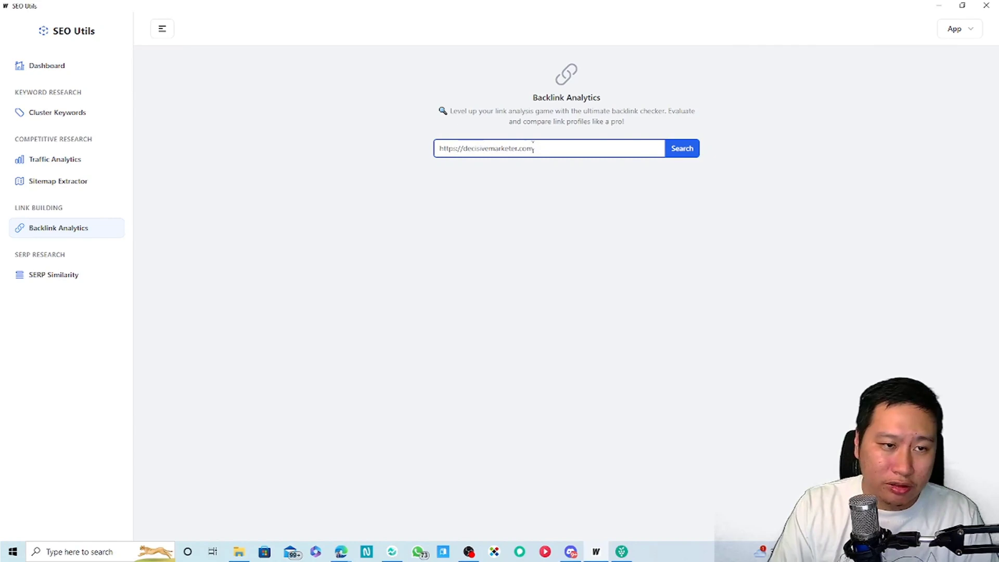
{"action": "left_click", "coordinate": [695, 154]}
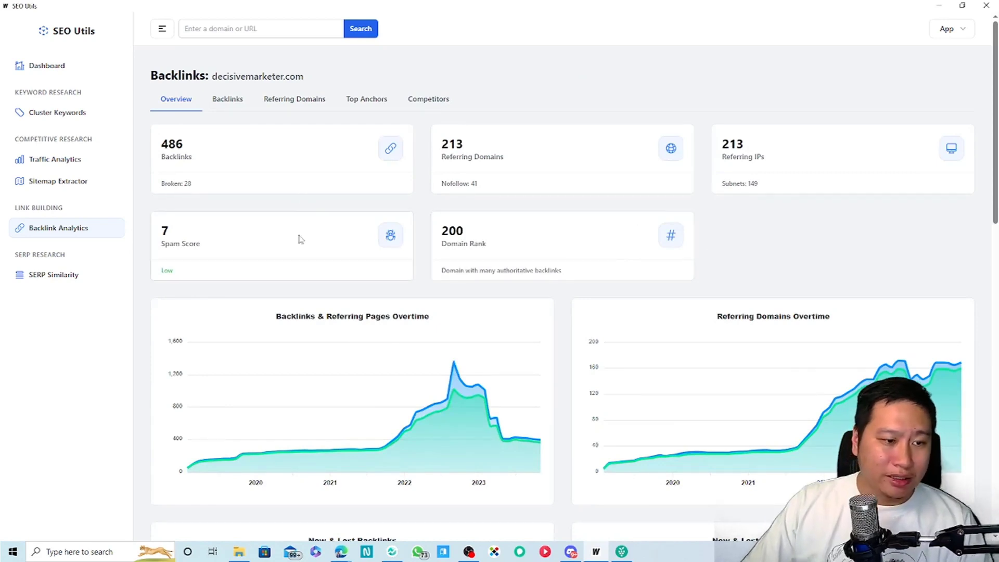
Step: Examine the backlink overview of decisivemarketer.com: its summary metrics, the backlink and referring domain trends, and the distribution charts
{"action": "scroll", "coordinate": [758, 230], "scroll_direction": "down", "scroll_amount": 2}
{"action": "scroll", "coordinate": [671, 219], "scroll_direction": "up", "scroll_amount": 2}
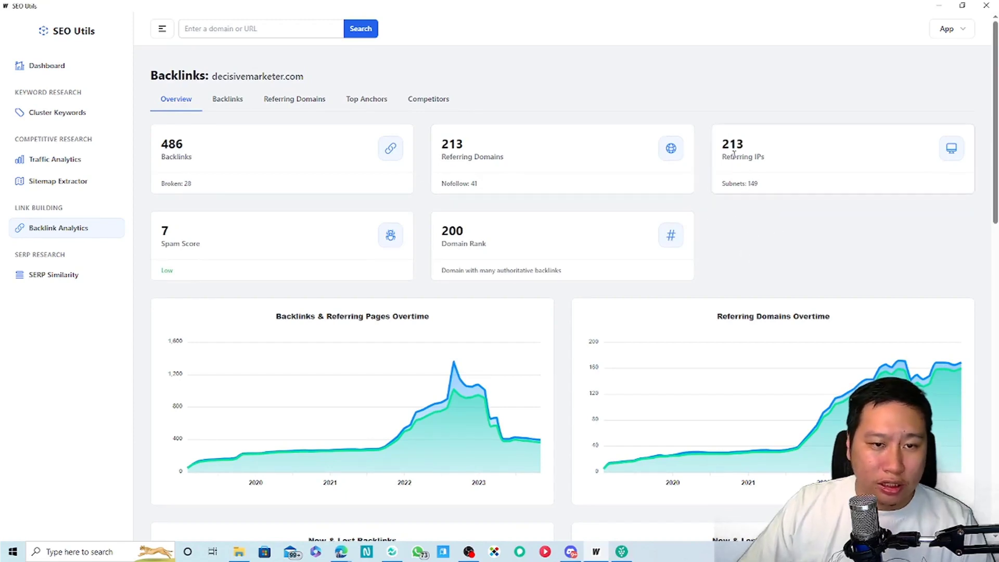
{"action": "scroll", "coordinate": [654, 256], "scroll_direction": "down", "scroll_amount": 5}
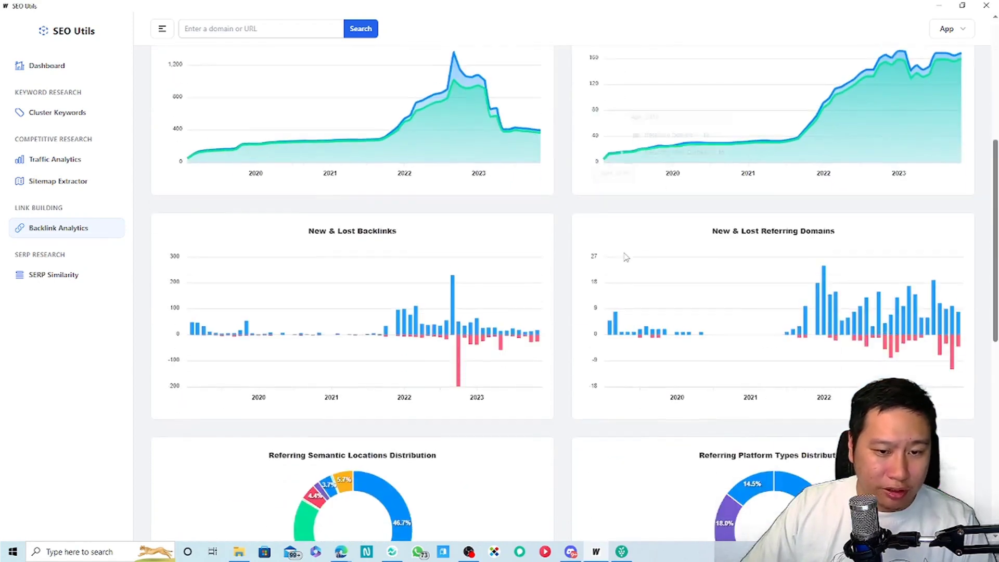
{"action": "scroll", "coordinate": [598, 260], "scroll_direction": "down", "scroll_amount": 4}
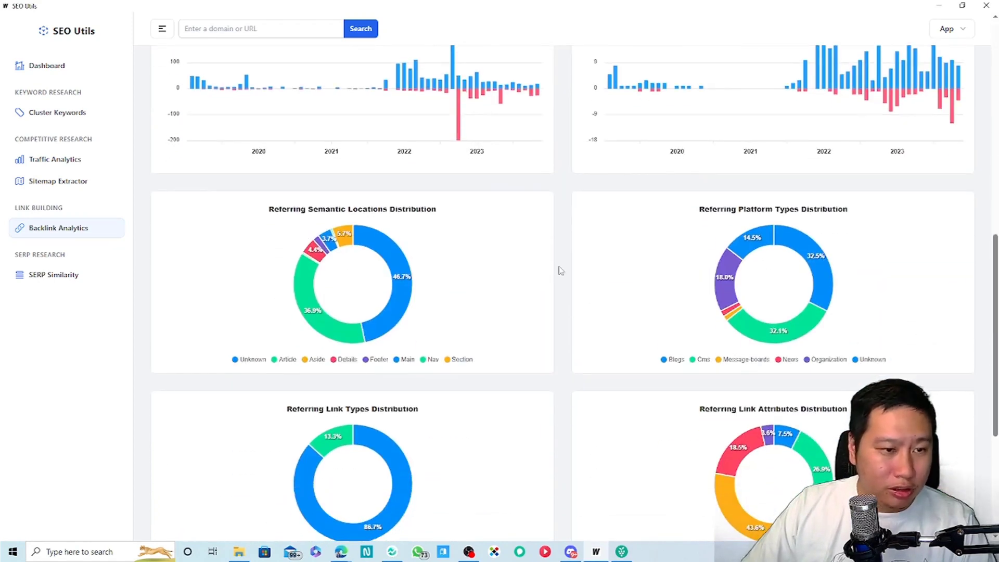
{"action": "scroll", "coordinate": [696, 333], "scroll_direction": "up", "scroll_amount": 9}
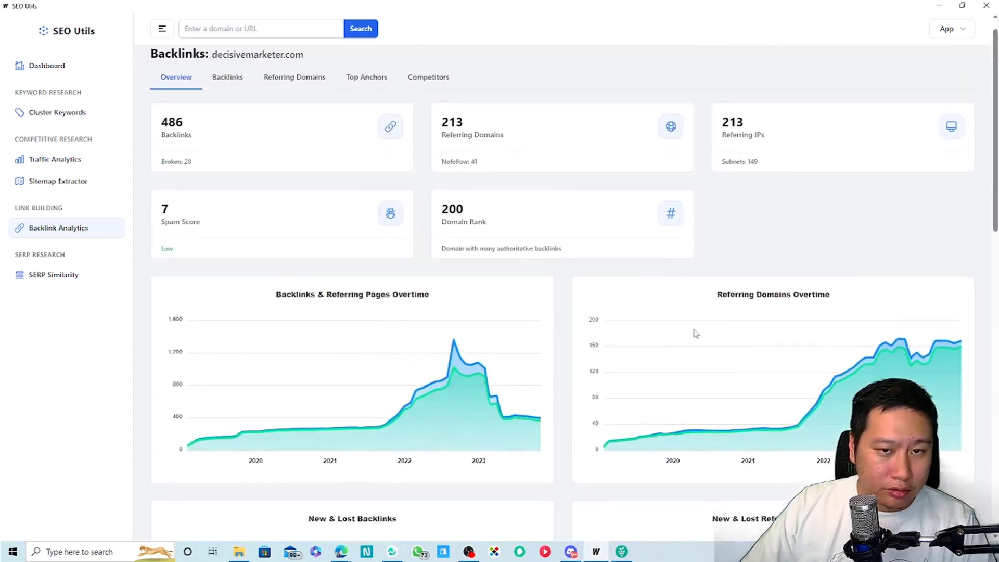
{"action": "mouse_move", "coordinate": [943, 386]}
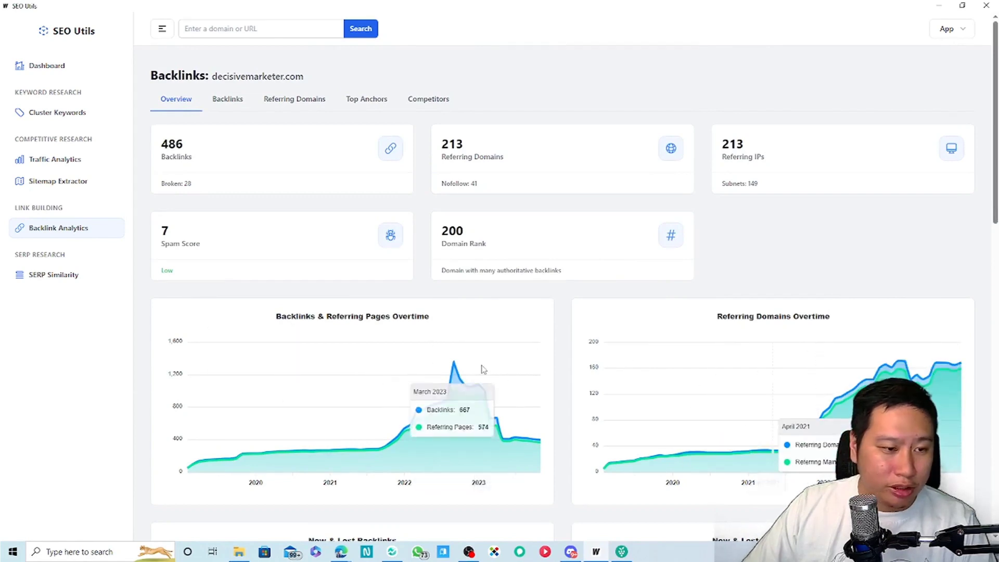
{"action": "scroll", "coordinate": [483, 370], "scroll_direction": "down", "scroll_amount": 3}
{"action": "scroll", "coordinate": [482, 370], "scroll_direction": "up", "scroll_amount": 1}
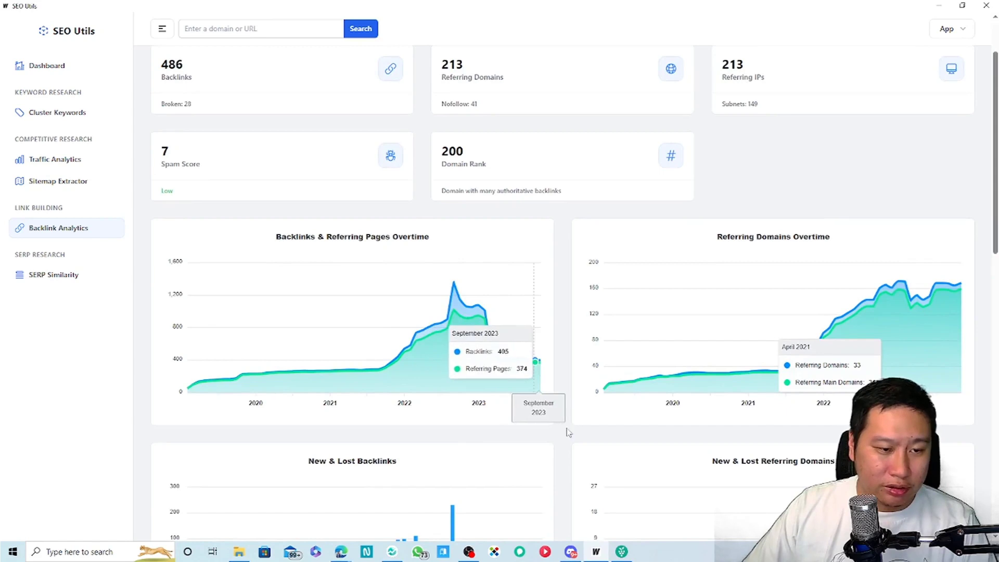
{"action": "scroll", "coordinate": [572, 448], "scroll_direction": "down", "scroll_amount": 5}
{"action": "scroll", "coordinate": [567, 464], "scroll_direction": "down", "scroll_amount": 4}
{"action": "scroll", "coordinate": [544, 454], "scroll_direction": "up", "scroll_amount": 10}
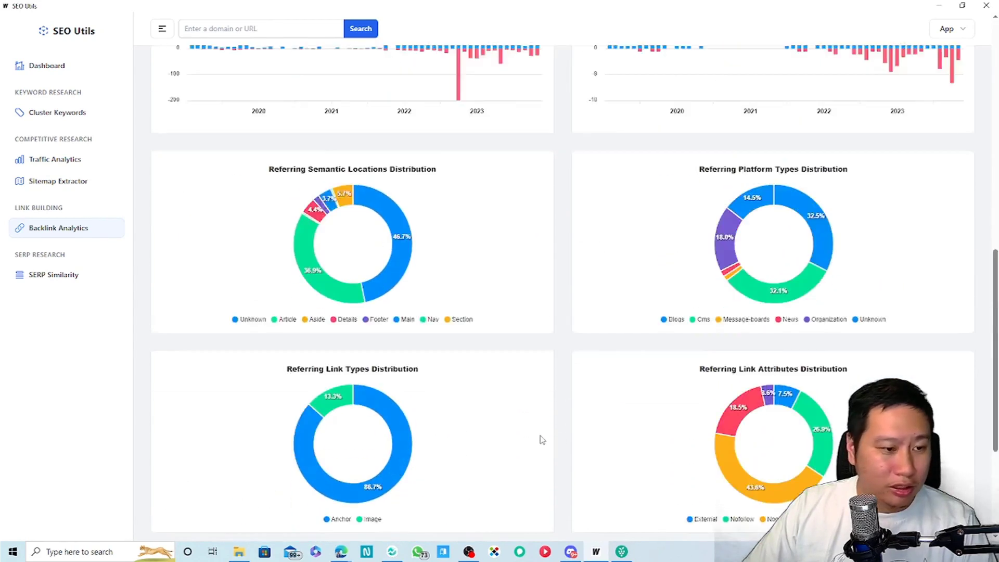
{"action": "scroll", "coordinate": [539, 430], "scroll_direction": "down", "scroll_amount": 1}
{"action": "scroll", "coordinate": [364, 260], "scroll_direction": "up", "scroll_amount": 1}
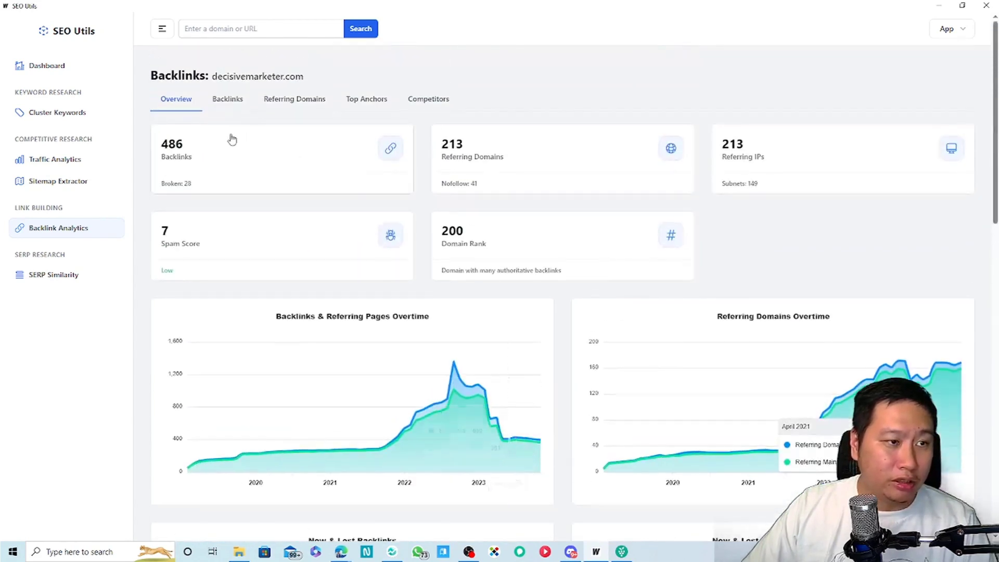
Step: Open the Referring Domains report and look through the listed domains with their DR, links to target and broken links
{"action": "left_click", "coordinate": [285, 99]}
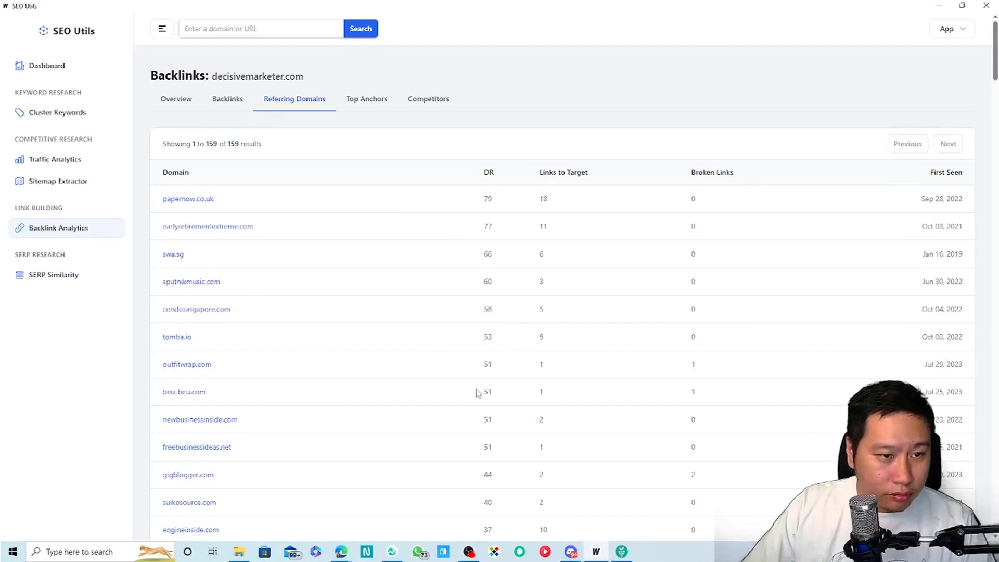
{"action": "scroll", "coordinate": [407, 406], "scroll_direction": "down", "scroll_amount": 3}
{"action": "scroll", "coordinate": [407, 405], "scroll_direction": "up", "scroll_amount": 3}
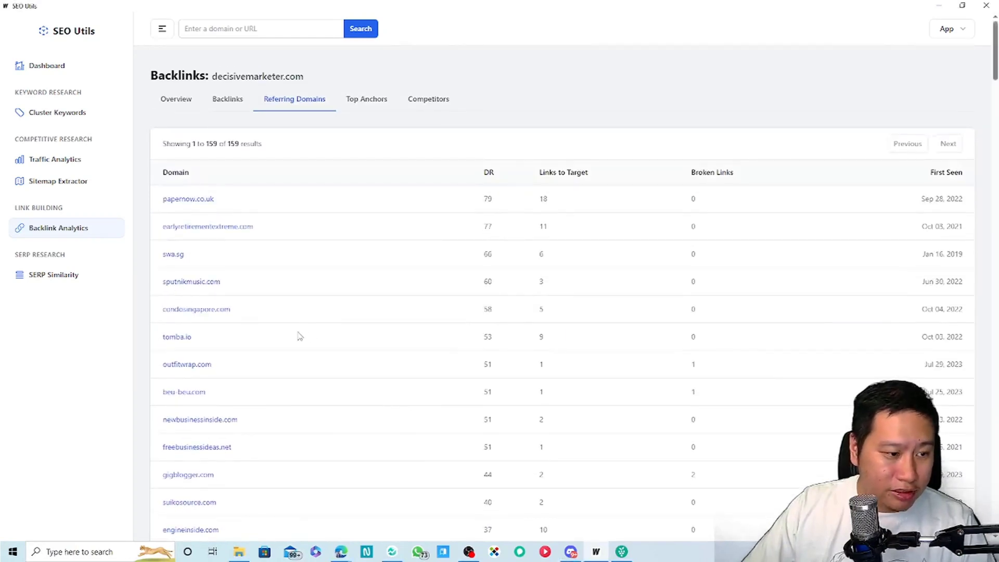
{"action": "scroll", "coordinate": [224, 323], "scroll_direction": "down", "scroll_amount": 2}
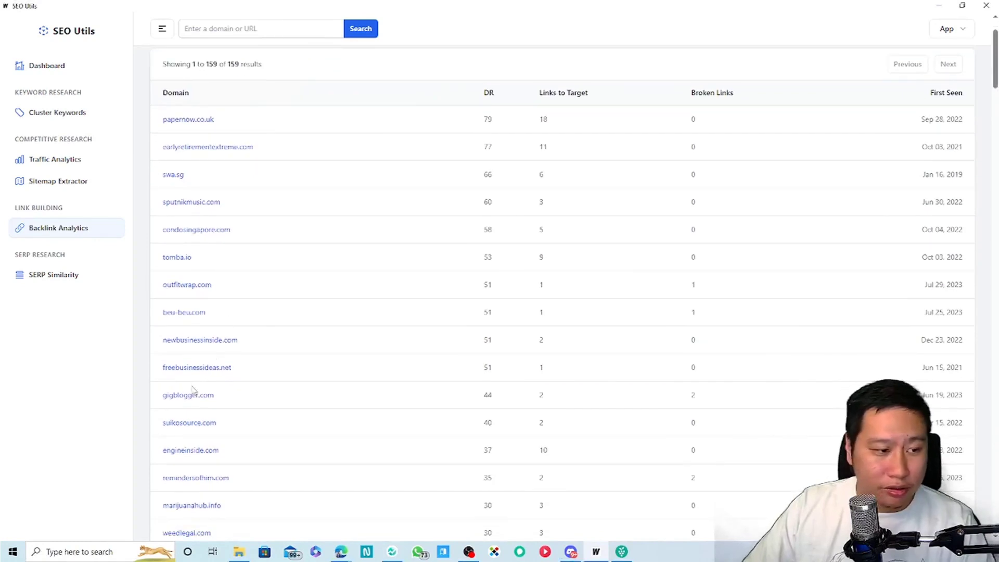
{"action": "scroll", "coordinate": [260, 411], "scroll_direction": "down", "scroll_amount": 5}
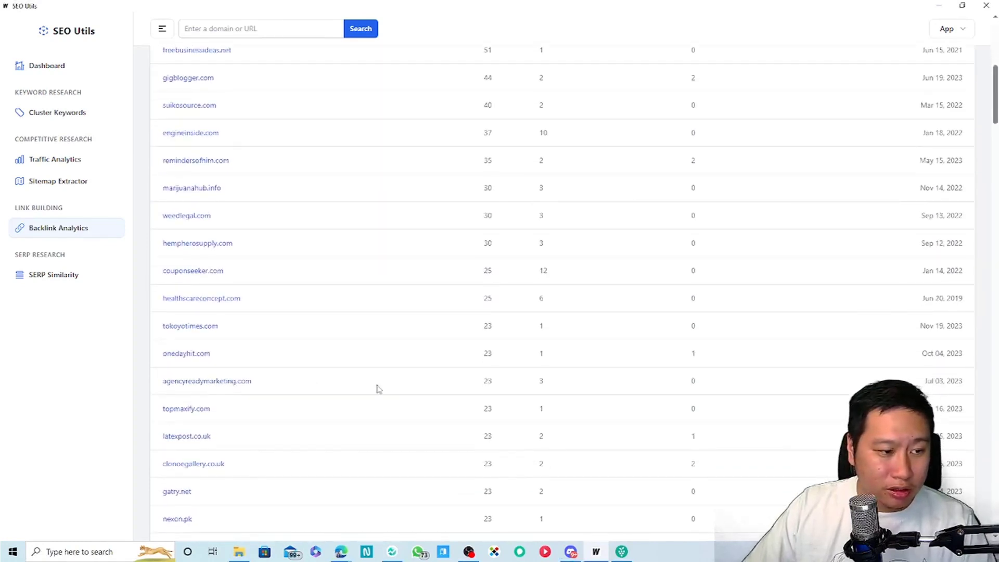
{"action": "scroll", "coordinate": [471, 418], "scroll_direction": "up", "scroll_amount": 8}
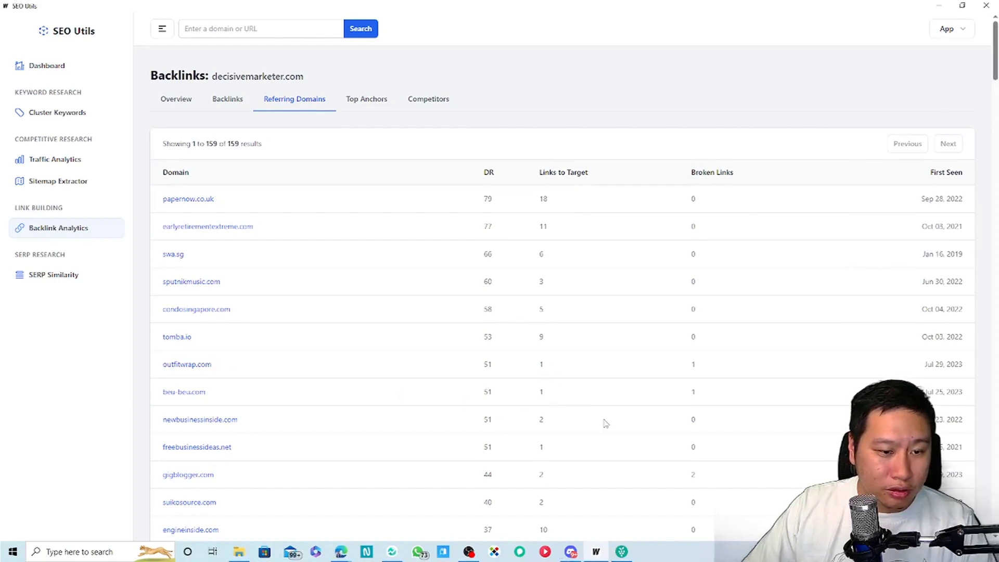
{"action": "scroll", "coordinate": [567, 439], "scroll_direction": "down", "scroll_amount": 4}
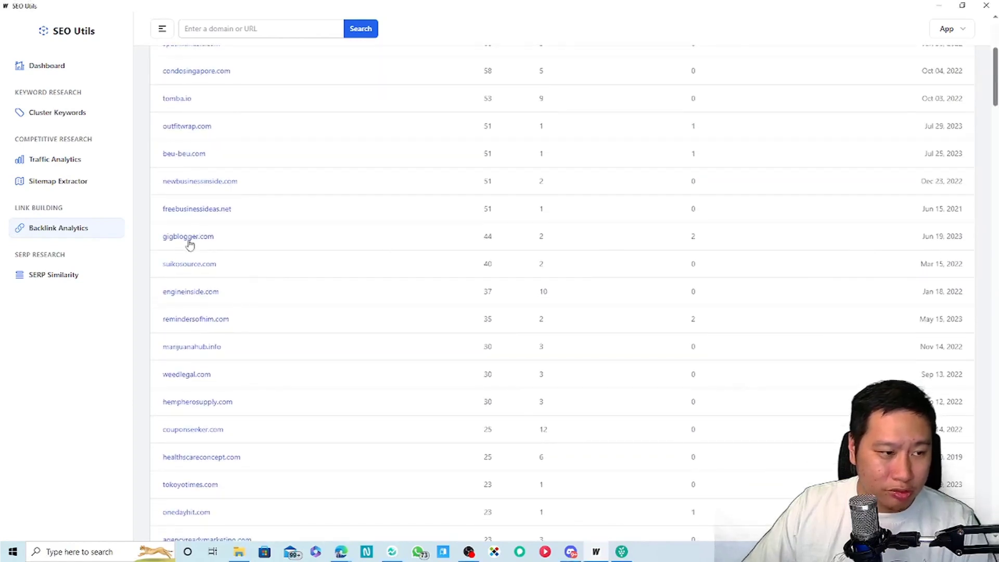
{"action": "scroll", "coordinate": [307, 383], "scroll_direction": "up", "scroll_amount": 2}
{"action": "scroll", "coordinate": [308, 382], "scroll_direction": "down", "scroll_amount": 15}
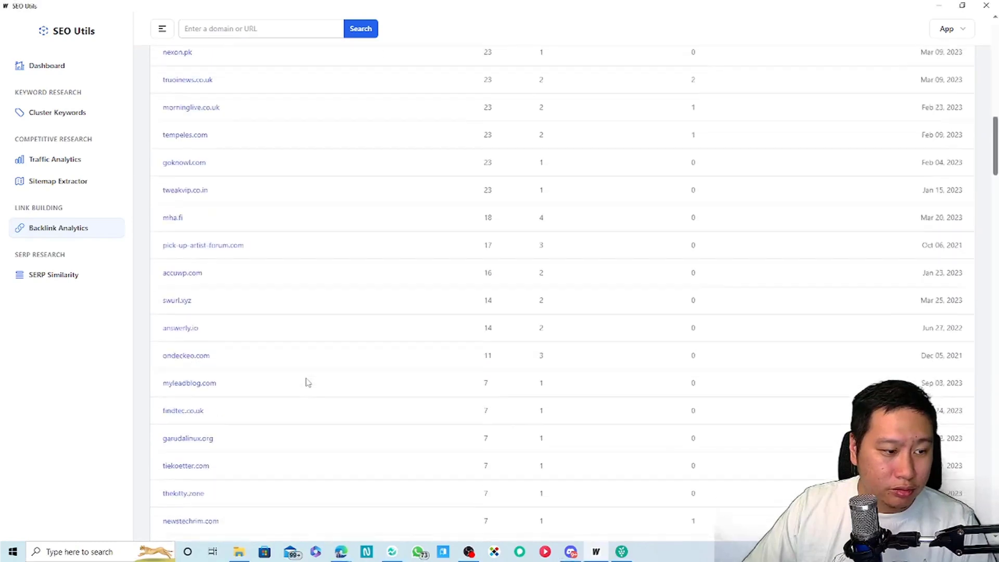
{"action": "scroll", "coordinate": [435, 428], "scroll_direction": "down", "scroll_amount": 10}
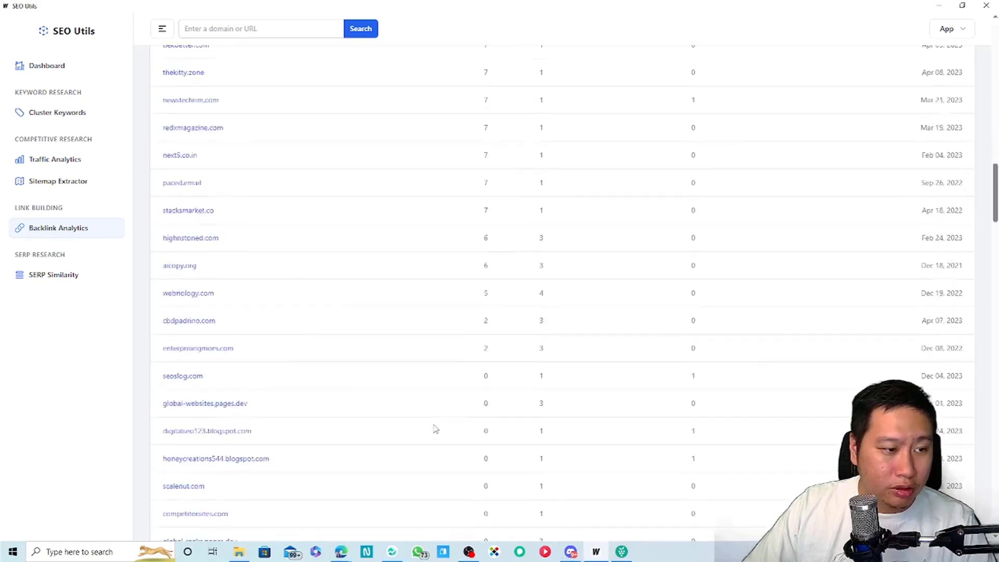
Step: Look back through the Referring Domains list, from the low-DR entries up to the highest-DR domains
{"action": "left_click_drag", "start_coordinate": [990, 215], "coordinate": [993, 187]}
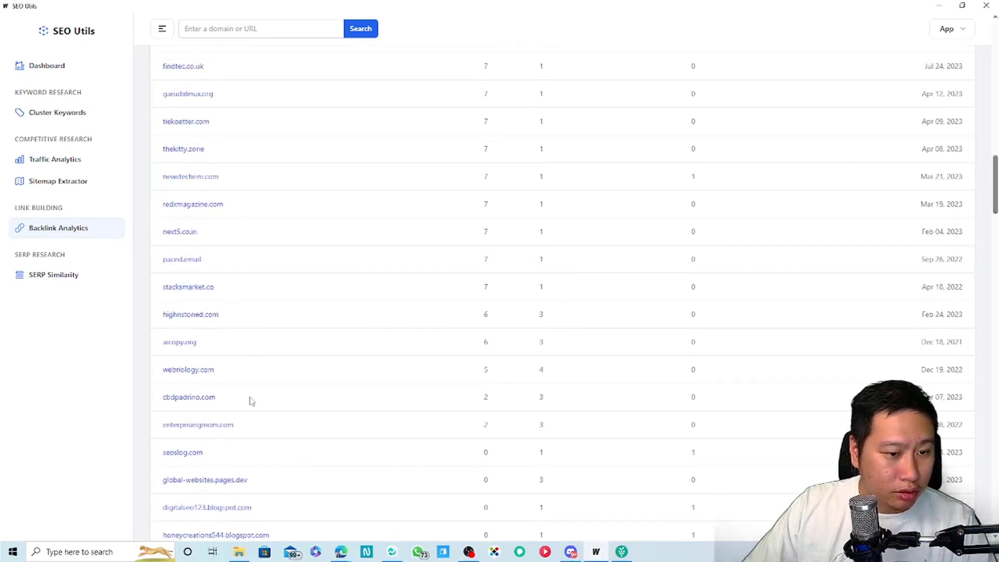
{"action": "scroll", "coordinate": [250, 402], "scroll_direction": "up", "scroll_amount": 3}
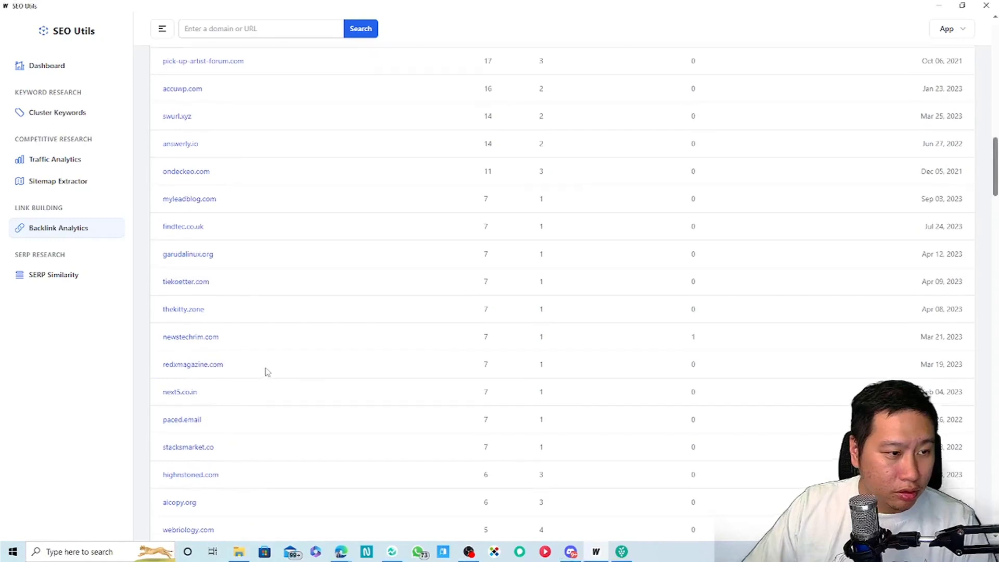
{"action": "scroll", "coordinate": [229, 377], "scroll_direction": "up", "scroll_amount": 3}
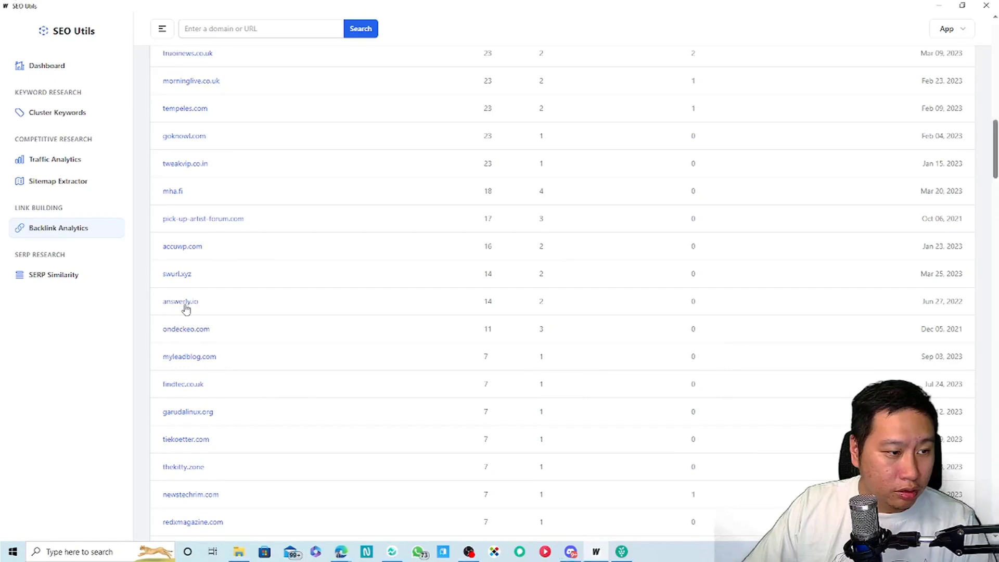
{"action": "scroll", "coordinate": [343, 439], "scroll_direction": "up", "scroll_amount": 15}
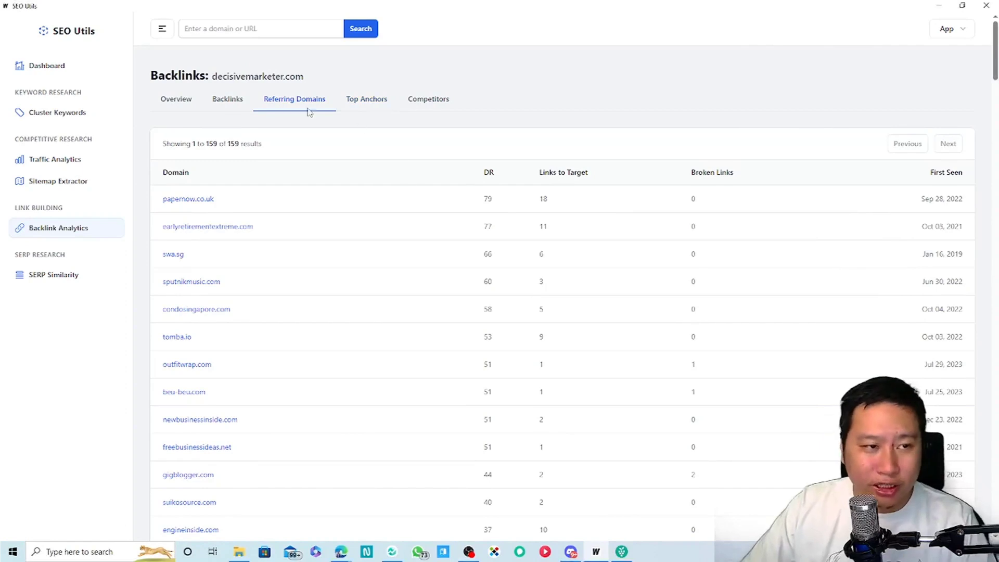
Step: Open the Top Anchors report and look through the anchor texts with their backlinks and domains
{"action": "left_click", "coordinate": [345, 100]}
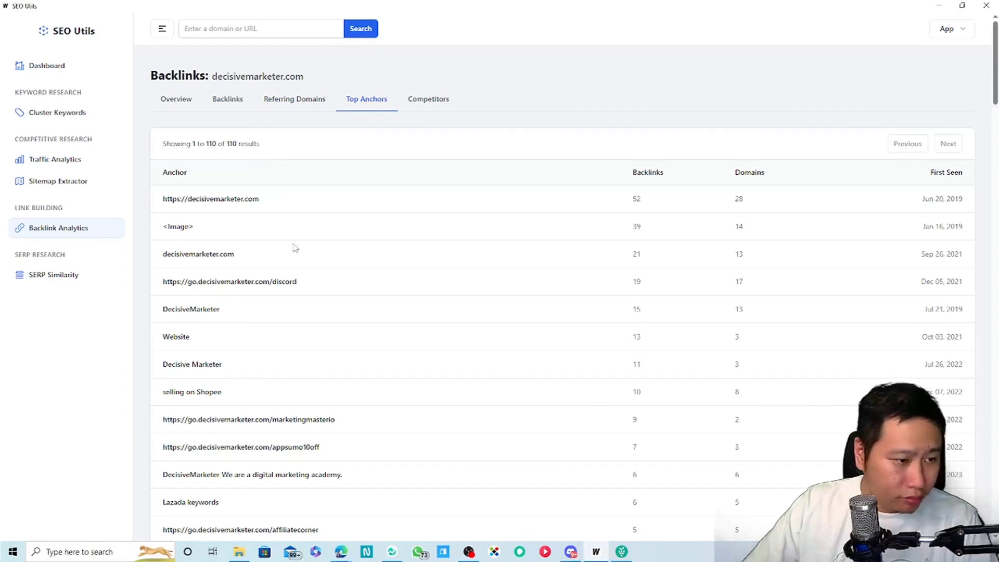
{"action": "scroll", "coordinate": [350, 286], "scroll_direction": "down", "scroll_amount": 3}
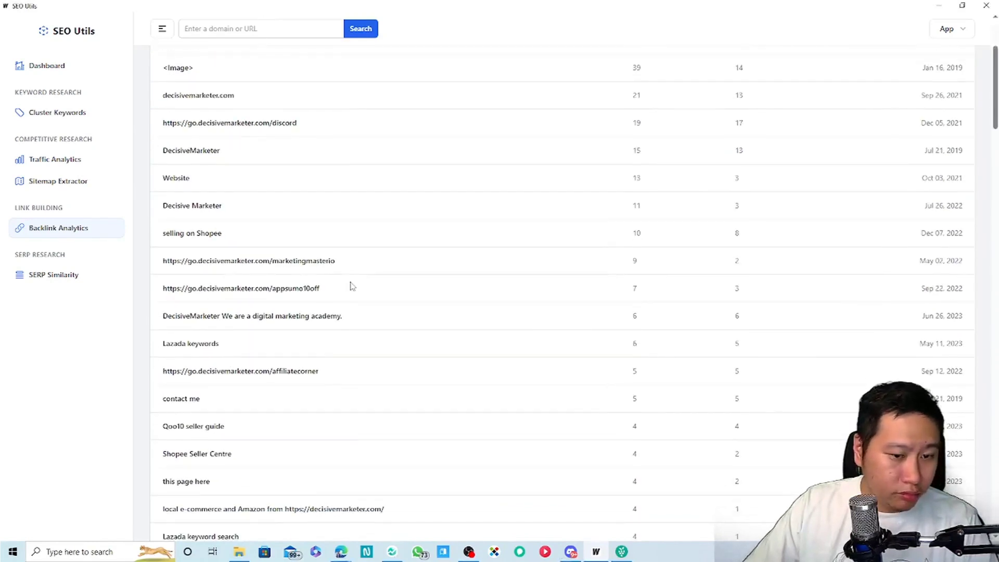
{"action": "scroll", "coordinate": [351, 286], "scroll_direction": "up", "scroll_amount": 3}
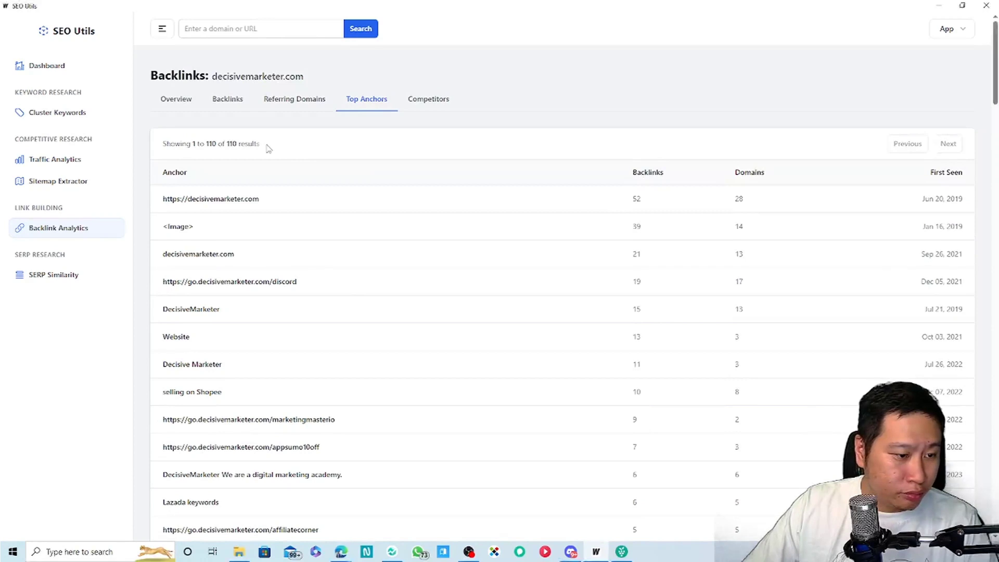
Step: Open the Backlinks report and check the beu-beu.com source page about mastering Lazada keywords, closing its window after viewing
{"action": "left_click", "coordinate": [229, 103]}
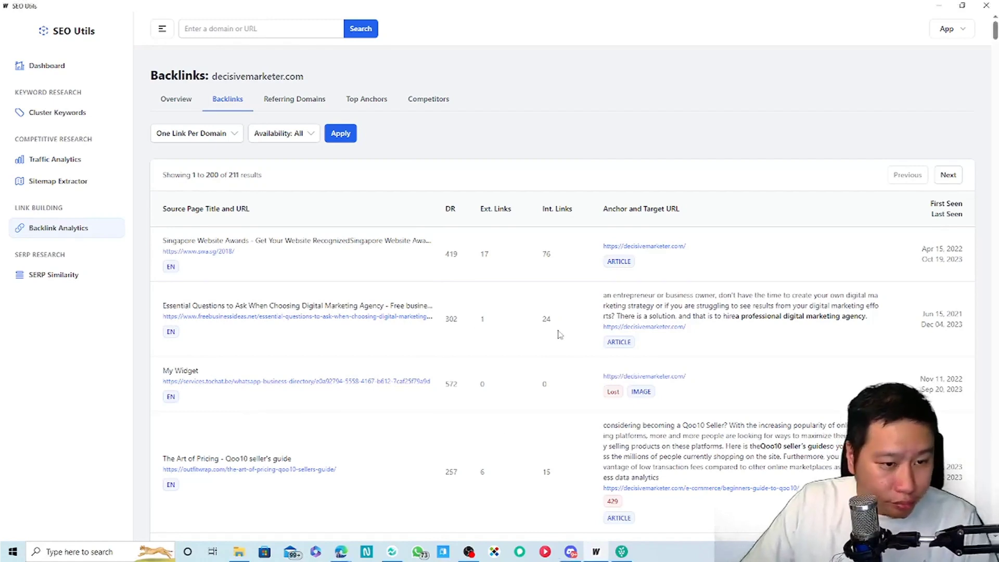
{"action": "scroll", "coordinate": [500, 282], "scroll_direction": "down", "scroll_amount": 2}
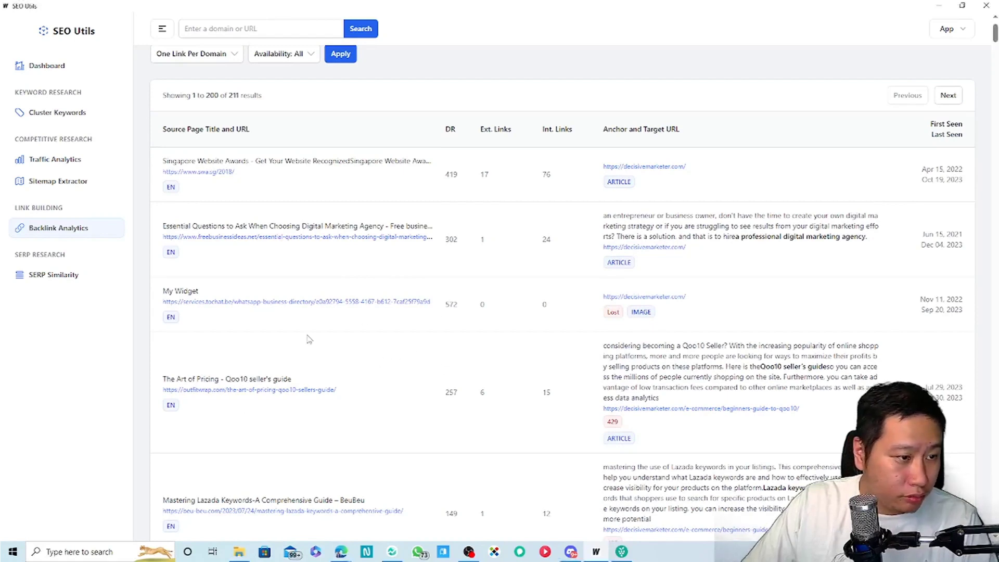
{"action": "scroll", "coordinate": [310, 338], "scroll_direction": "down", "scroll_amount": 4}
{"action": "scroll", "coordinate": [318, 333], "scroll_direction": "down", "scroll_amount": 4}
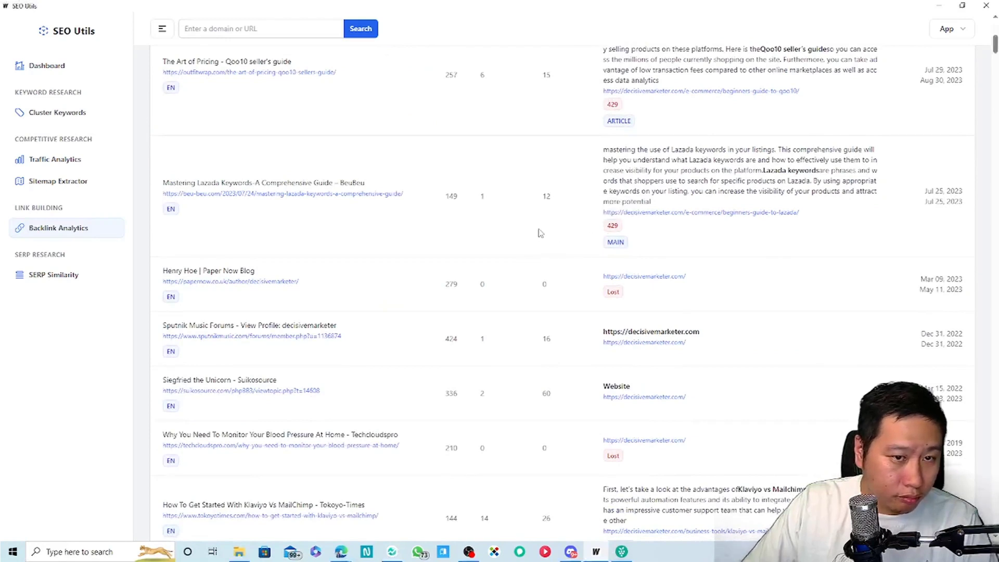
{"action": "left_click", "coordinate": [362, 197]}
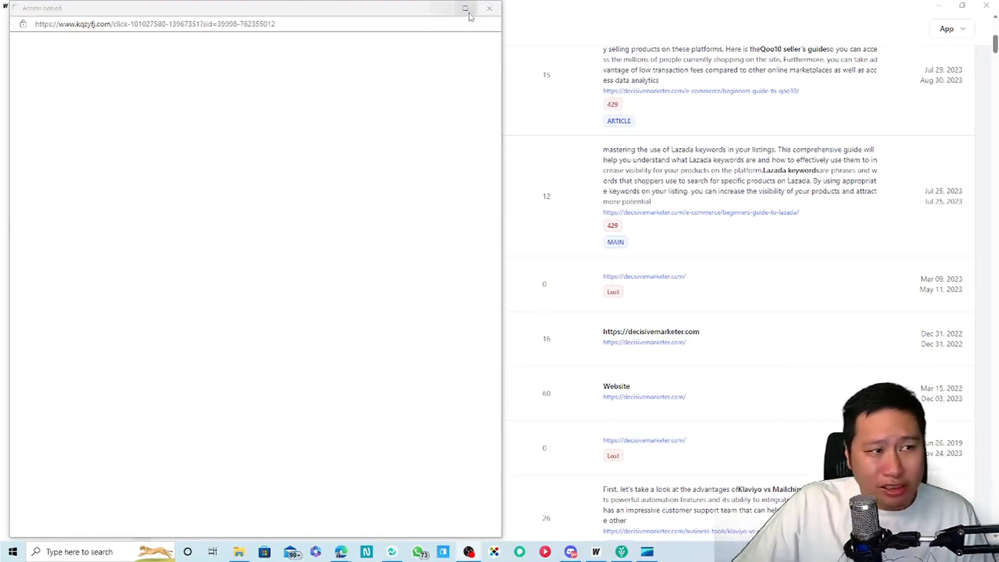
{"action": "left_click", "coordinate": [489, 8]}
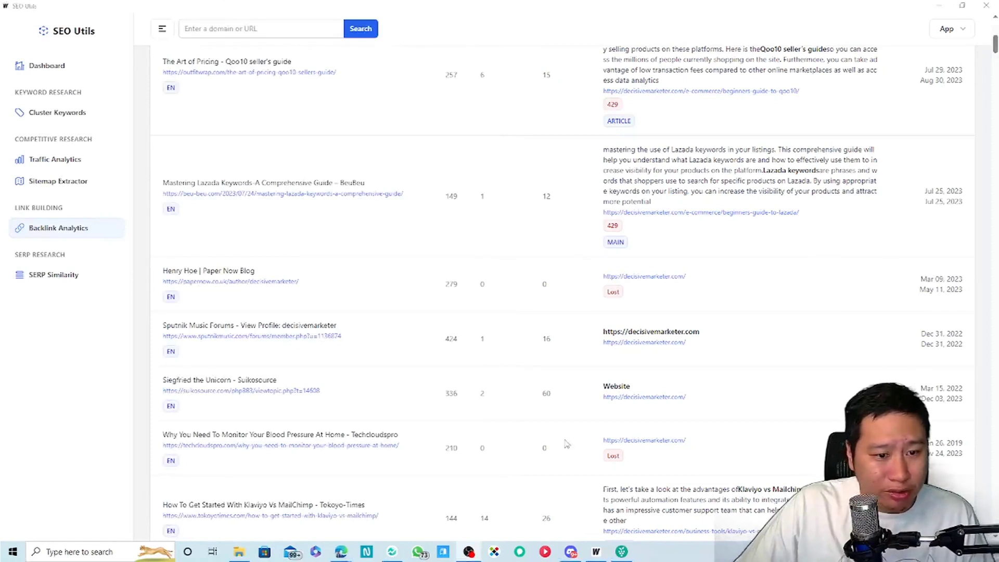
Step: Open the lost techcloudspro.com backlink's source page, look through the blood pressure article, and close its window
{"action": "scroll", "coordinate": [463, 429], "scroll_direction": "down", "scroll_amount": 3}
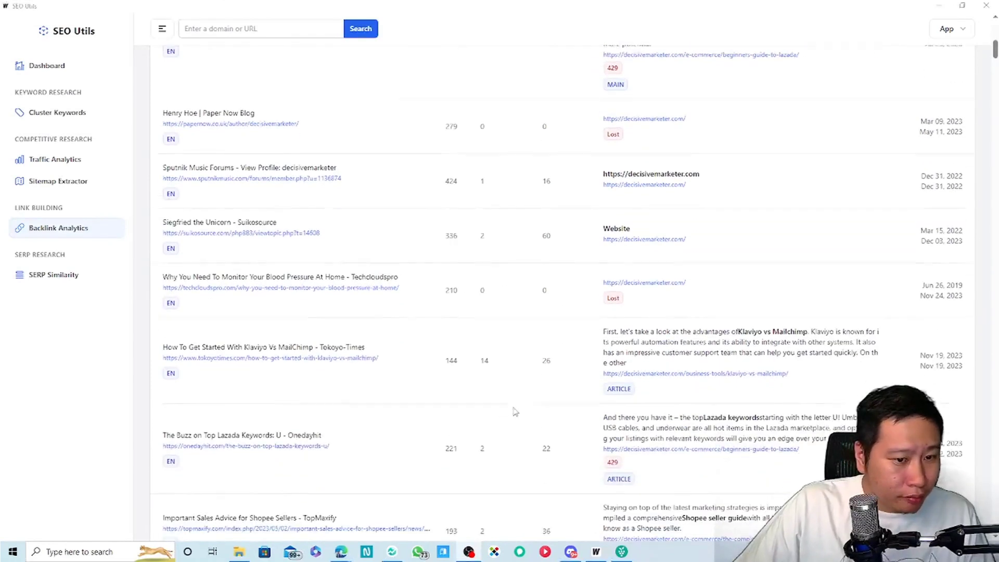
{"action": "left_click", "coordinate": [290, 287]}
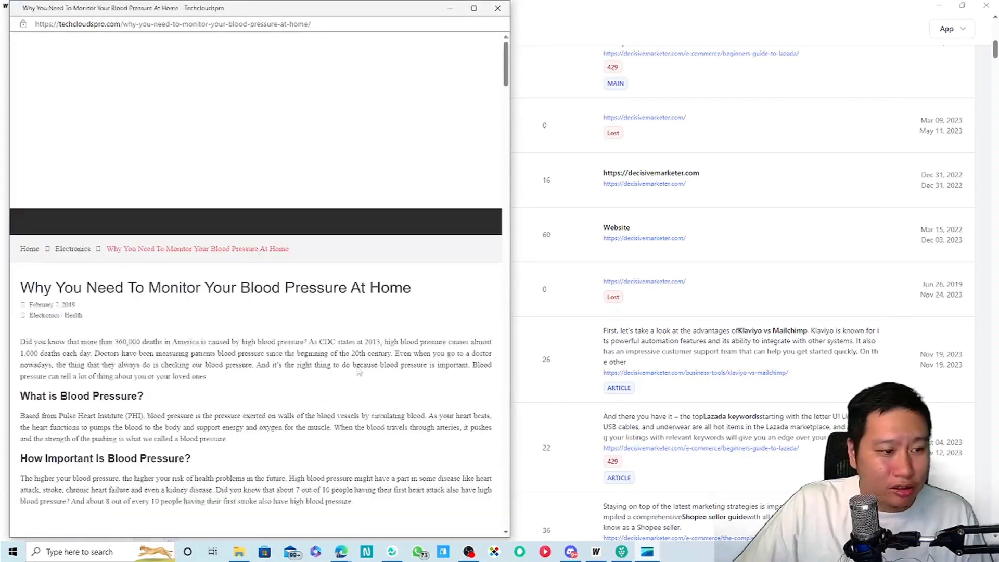
{"action": "scroll", "coordinate": [298, 364], "scroll_direction": "down", "scroll_amount": 7}
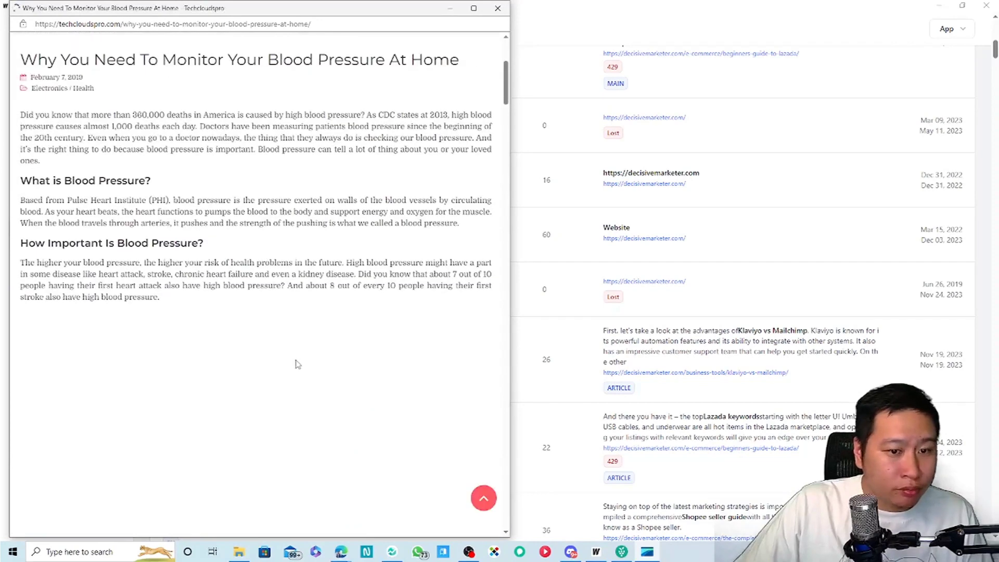
{"action": "scroll", "coordinate": [296, 362], "scroll_direction": "down", "scroll_amount": 10}
{"action": "scroll", "coordinate": [296, 356], "scroll_direction": "down", "scroll_amount": 15}
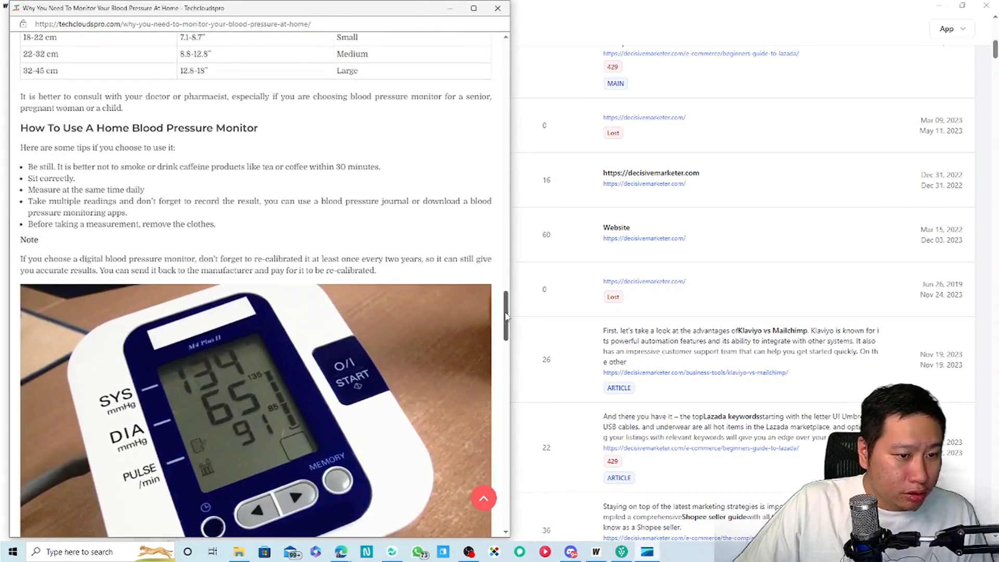
{"action": "left_click_drag", "start_coordinate": [505, 316], "coordinate": [505, 441]}
{"action": "scroll", "coordinate": [480, 210], "scroll_direction": "up", "scroll_amount": 12}
{"action": "scroll", "coordinate": [479, 211], "scroll_direction": "up", "scroll_amount": 15}
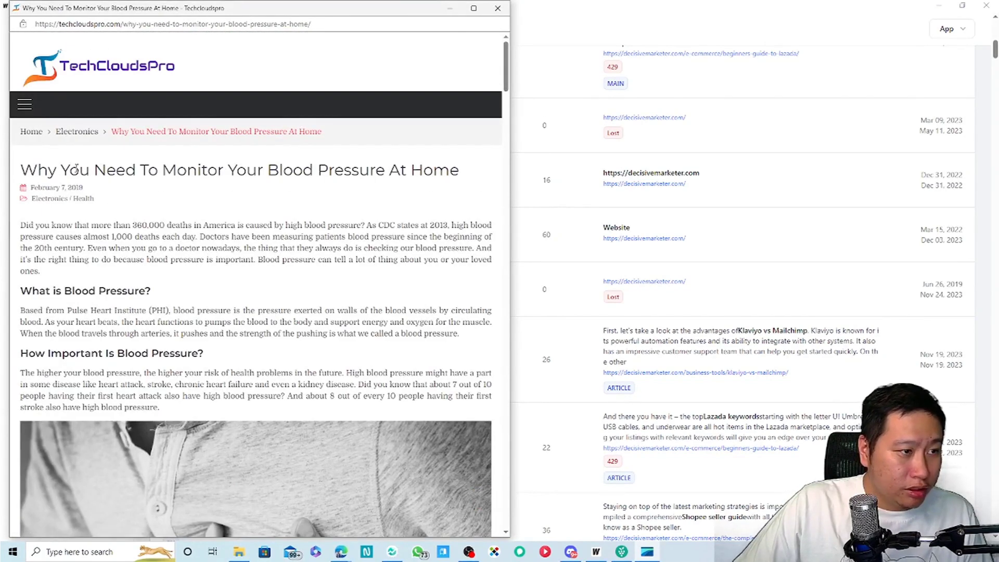
{"action": "left_click", "coordinate": [497, 8]}
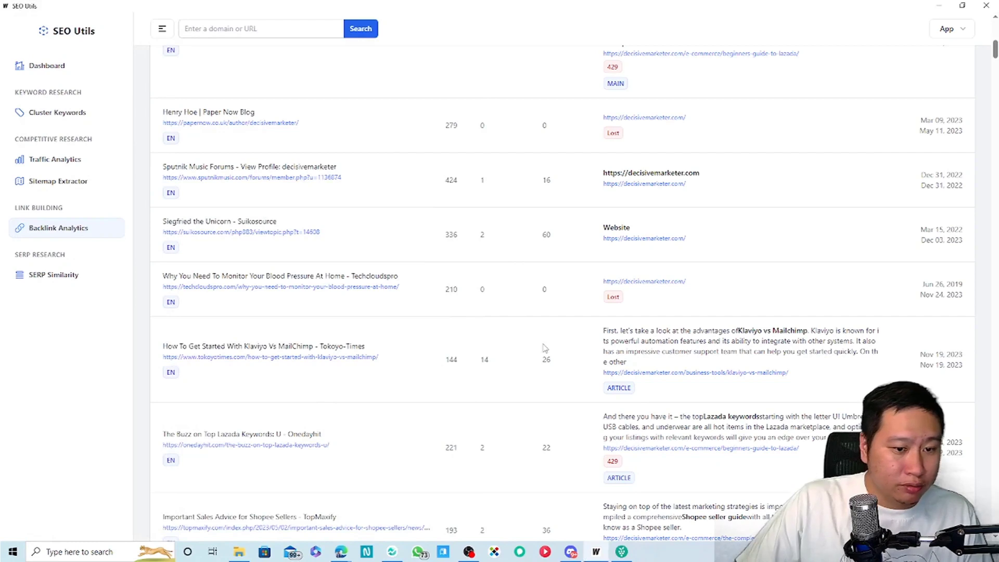
Step: Look through further backlinks, and check the link grouping and availability filters of the Backlinks report
{"action": "scroll", "coordinate": [544, 347], "scroll_direction": "down", "scroll_amount": 3}
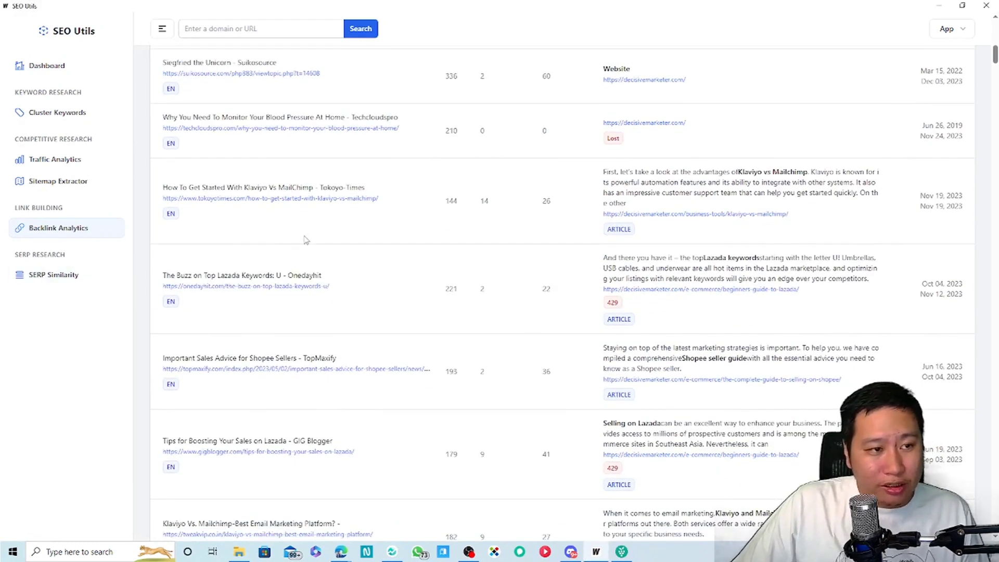
{"action": "scroll", "coordinate": [306, 240], "scroll_direction": "up", "scroll_amount": 5}
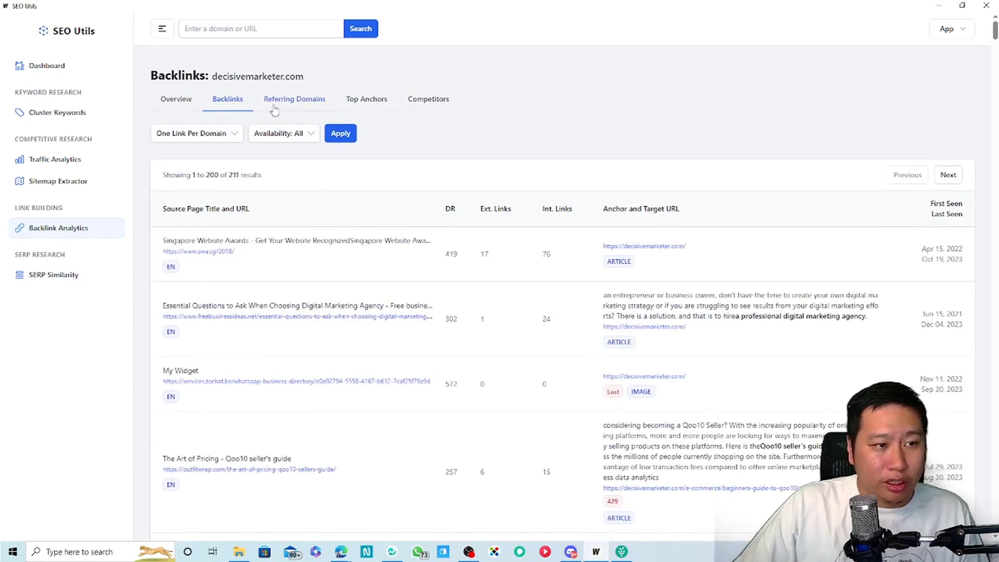
{"action": "left_click", "coordinate": [197, 135]}
{"action": "left_click", "coordinate": [257, 136]}
{"action": "left_click", "coordinate": [256, 135]}
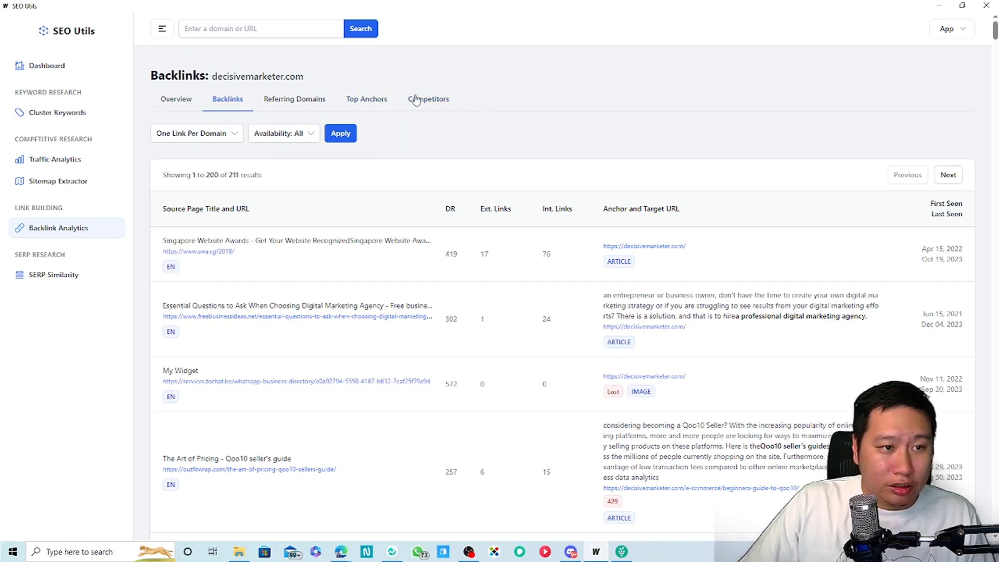
Step: Open the Competitors report and examine the shared backlinks of the listed domains, especially flexclip.com
{"action": "left_click", "coordinate": [422, 100]}
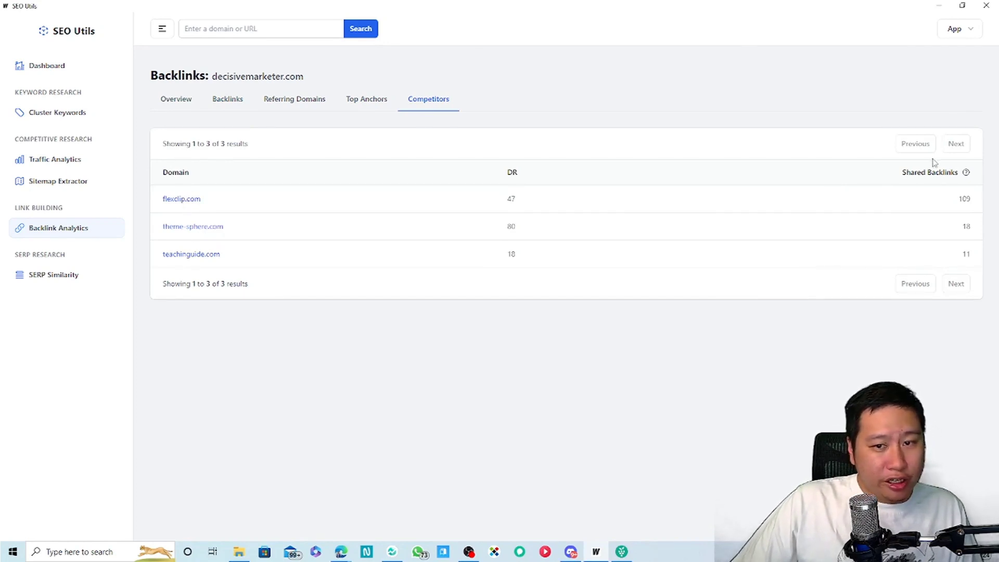
{"action": "left_click_drag", "start_coordinate": [959, 199], "coordinate": [974, 201]}
{"action": "left_click", "coordinate": [903, 221]}
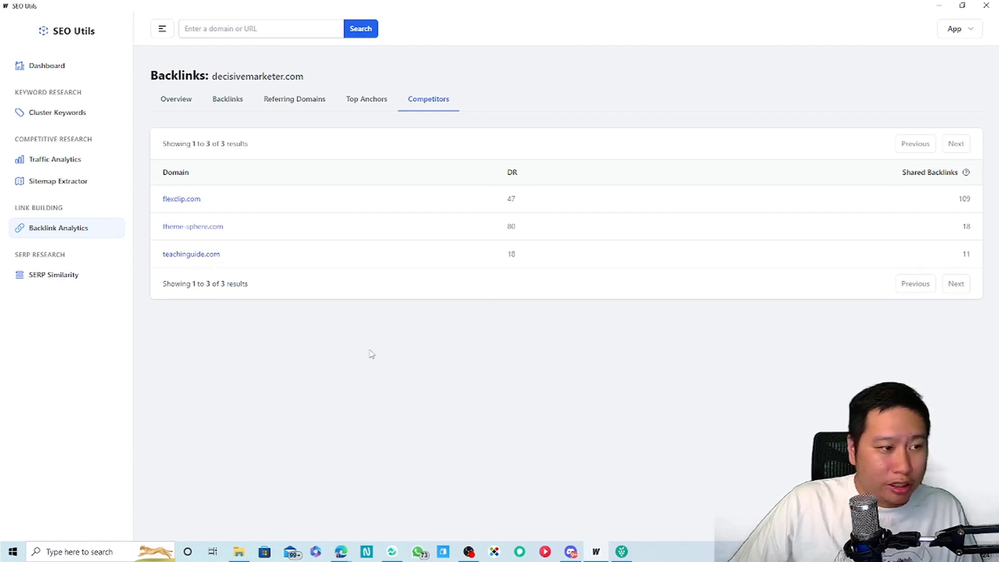
Step: Open SERP Similarity and add the keyword "magai review" for United States / English
{"action": "left_click", "coordinate": [52, 283]}
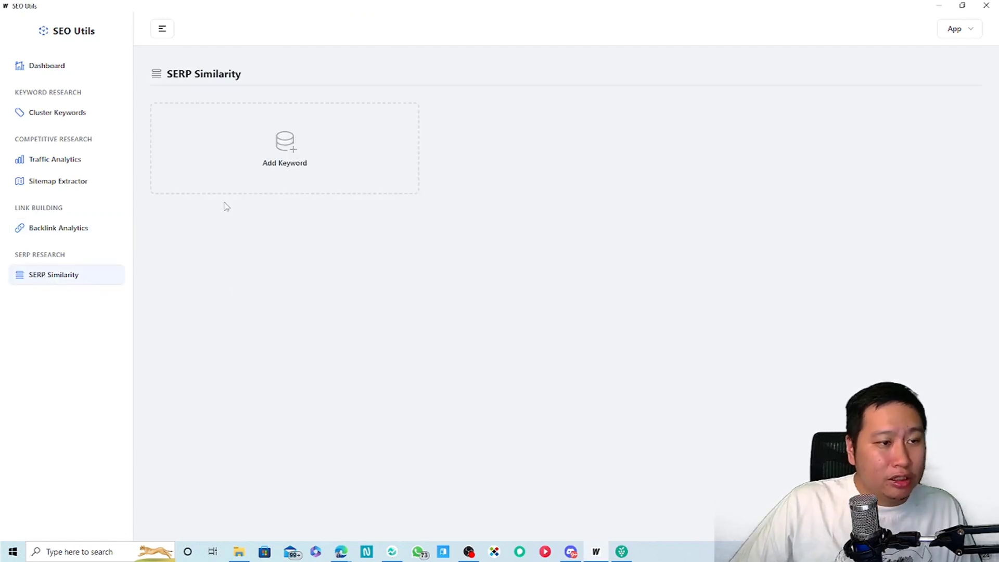
{"action": "left_click", "coordinate": [273, 139]}
{"action": "left_click", "coordinate": [476, 126]}
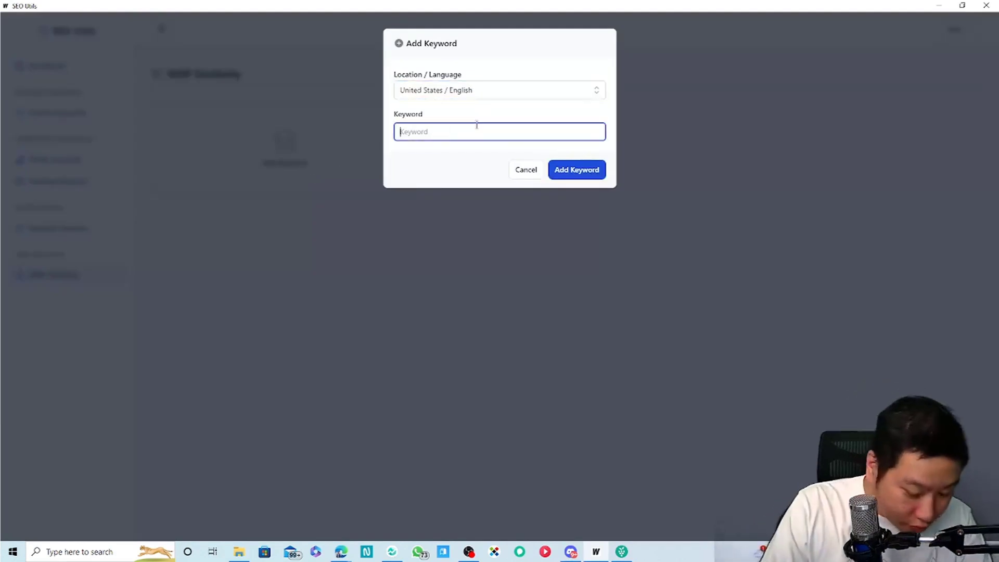
{"action": "type", "text": "magai r"}
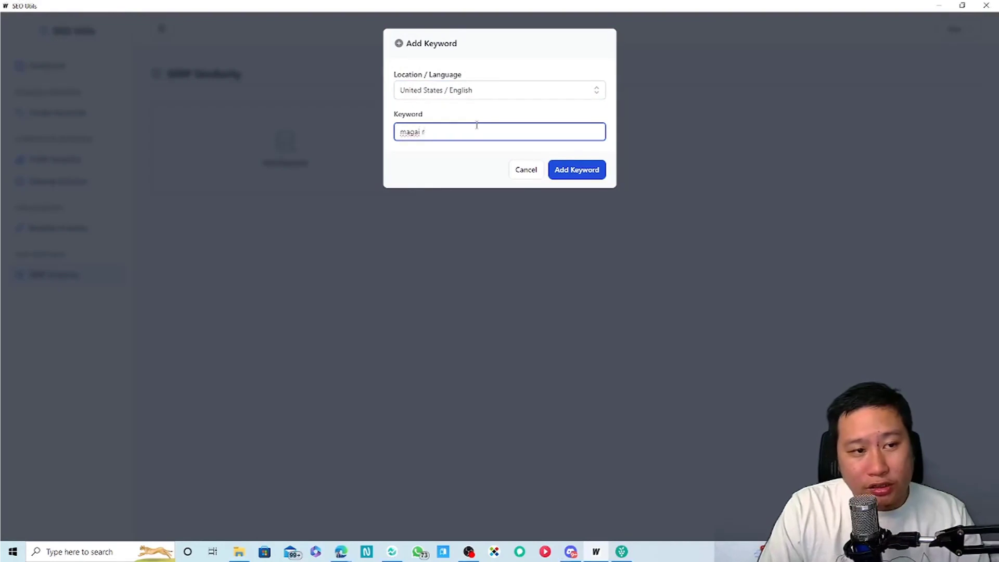
{"action": "left_click", "coordinate": [570, 177]}
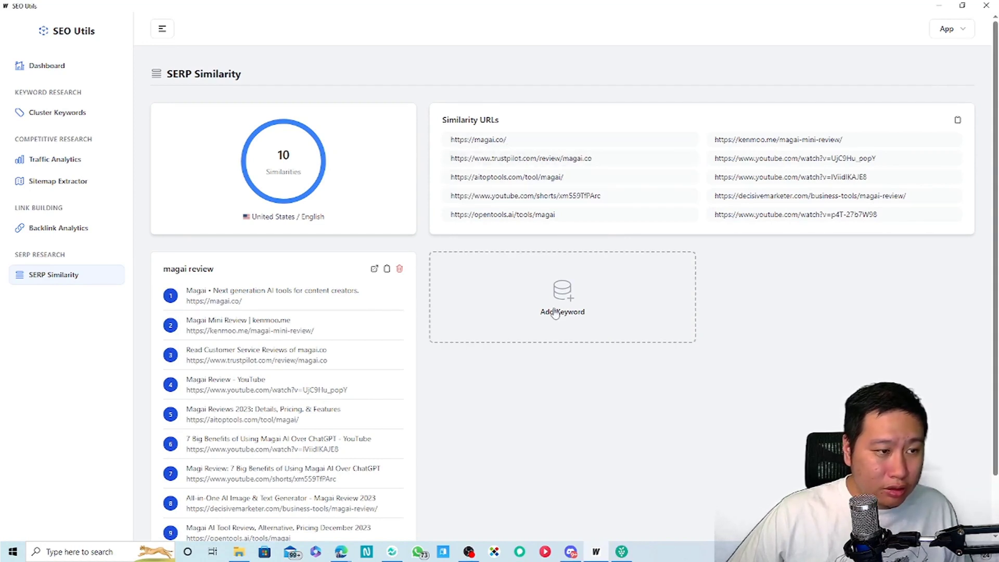
Step: Add "utilengine review" as a second keyword to the SERP Similarity comparison
{"action": "scroll", "coordinate": [530, 322], "scroll_direction": "down", "scroll_amount": 2}
{"action": "left_click", "coordinate": [542, 225]}
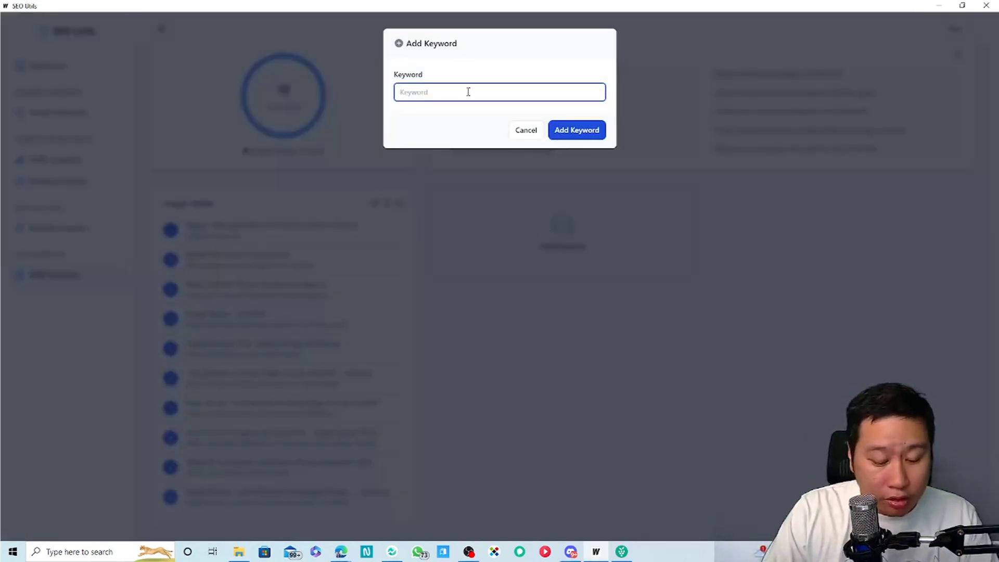
{"action": "type", "text": "se"}
{"action": "key", "text": "BackSpace"}
{"action": "key", "text": "BackSpace"}
{"action": "type", "text": "utilo"}
{"action": "type", "text": "ngine re"}
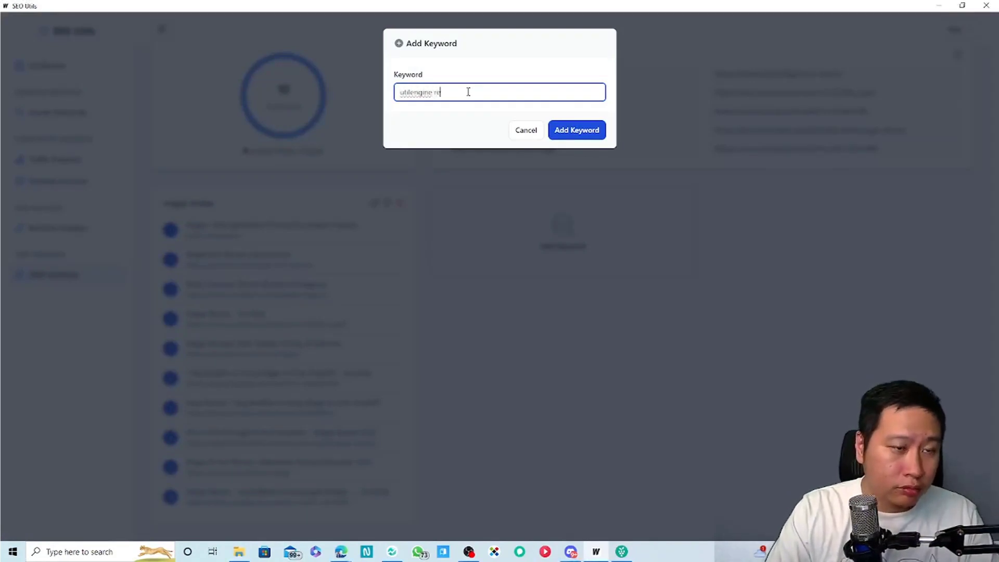
{"action": "type", "text": "view"}
{"action": "left_click", "coordinate": [551, 136]}
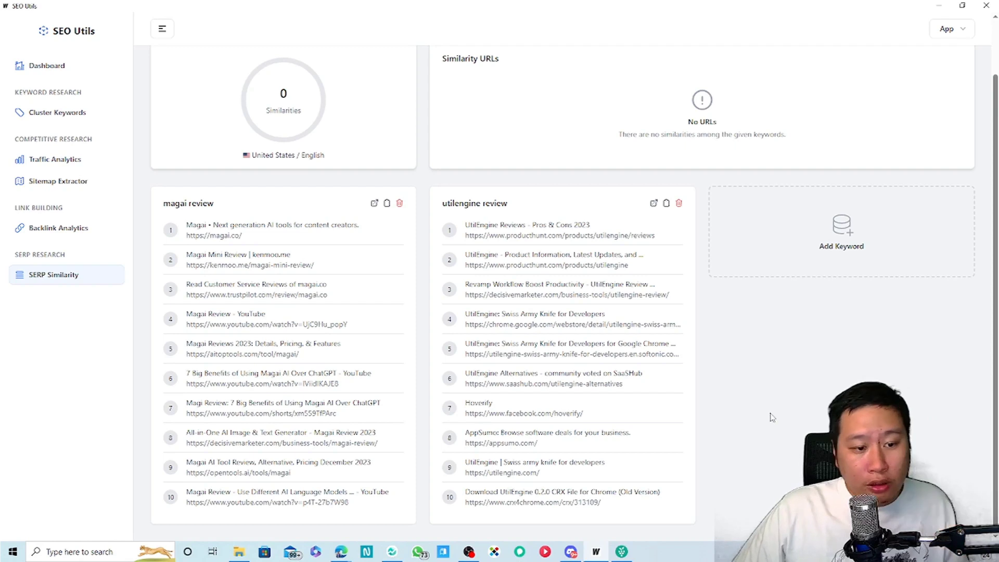
Step: Compare the ranking URLs of both keywords, and remove "utilengine review" from the SERP Similarity comparison
{"action": "scroll", "coordinate": [771, 416], "scroll_direction": "up", "scroll_amount": 2}
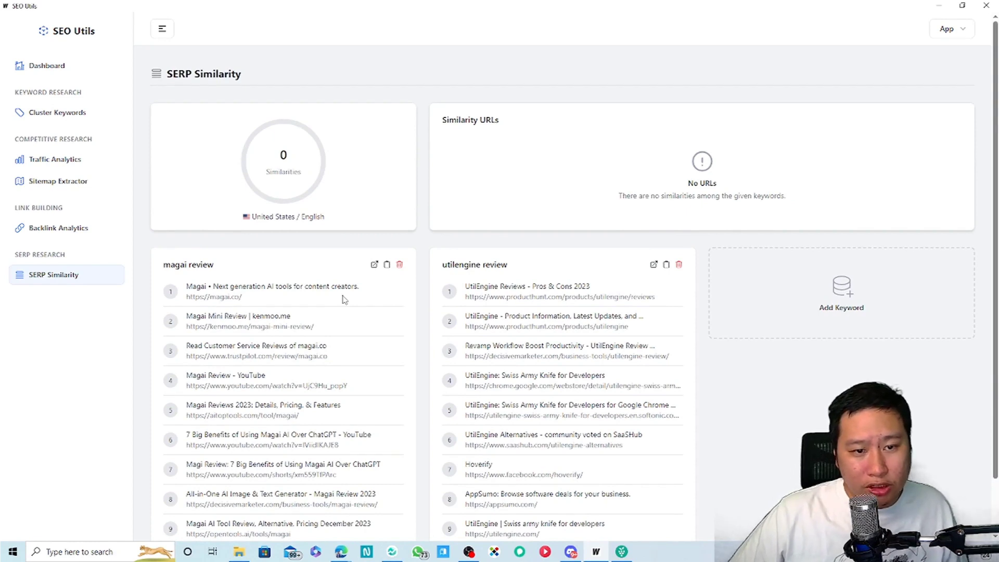
{"action": "left_click_drag", "start_coordinate": [668, 196], "coordinate": [743, 196]}
{"action": "left_click", "coordinate": [726, 210]}
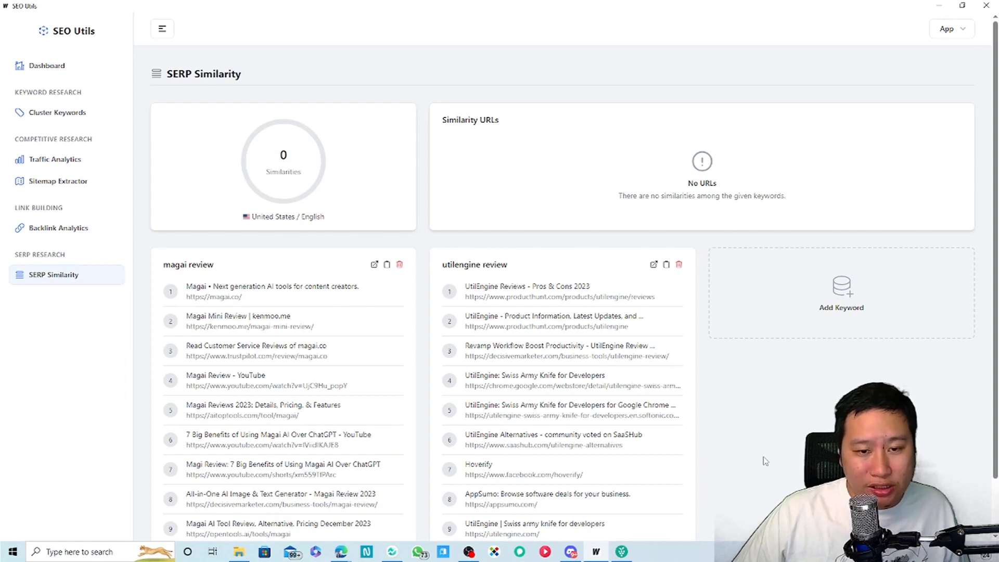
{"action": "scroll", "coordinate": [766, 461], "scroll_direction": "down", "scroll_amount": 2}
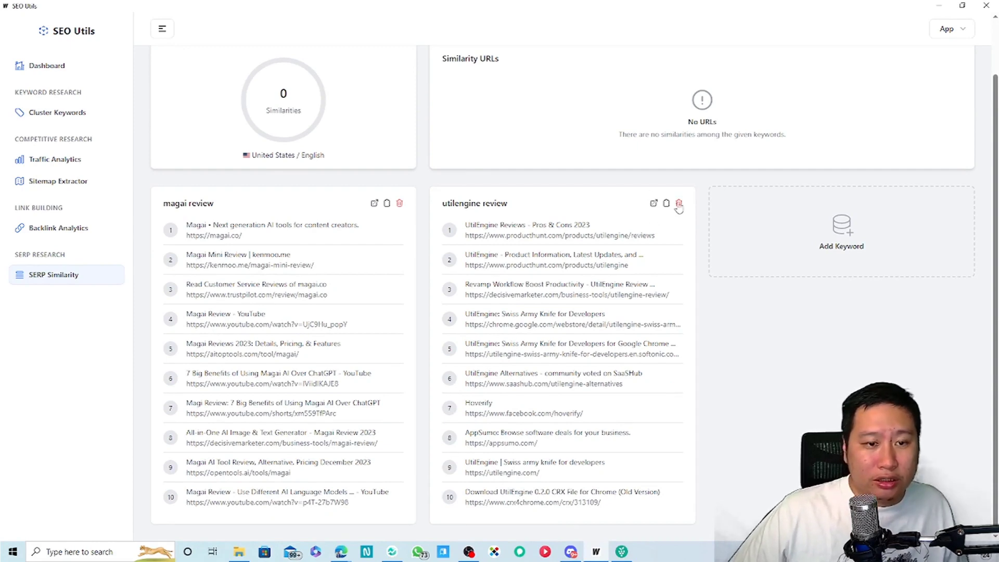
{"action": "scroll", "coordinate": [679, 207], "scroll_direction": "up", "scroll_amount": 2}
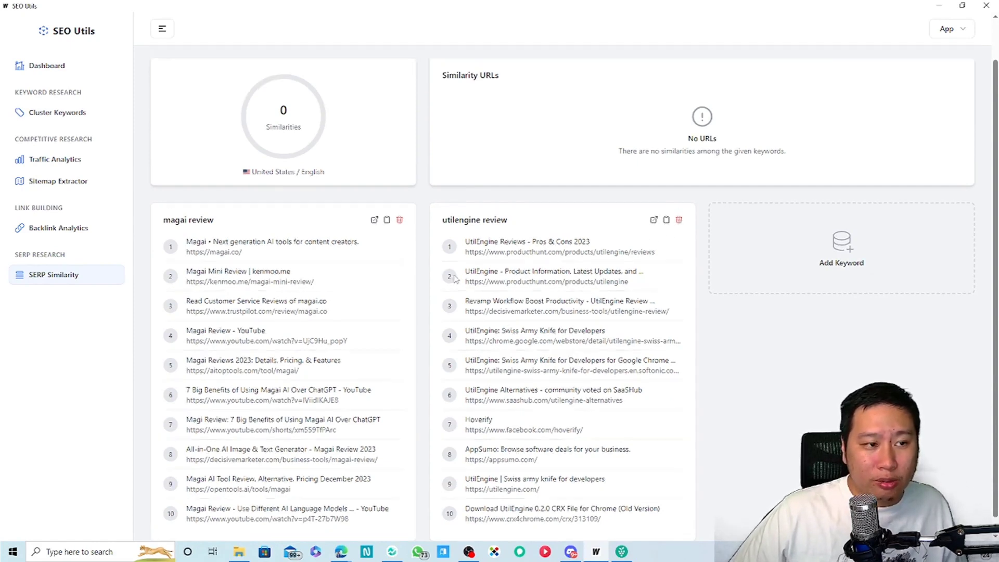
{"action": "scroll", "coordinate": [343, 450], "scroll_direction": "down", "scroll_amount": 1}
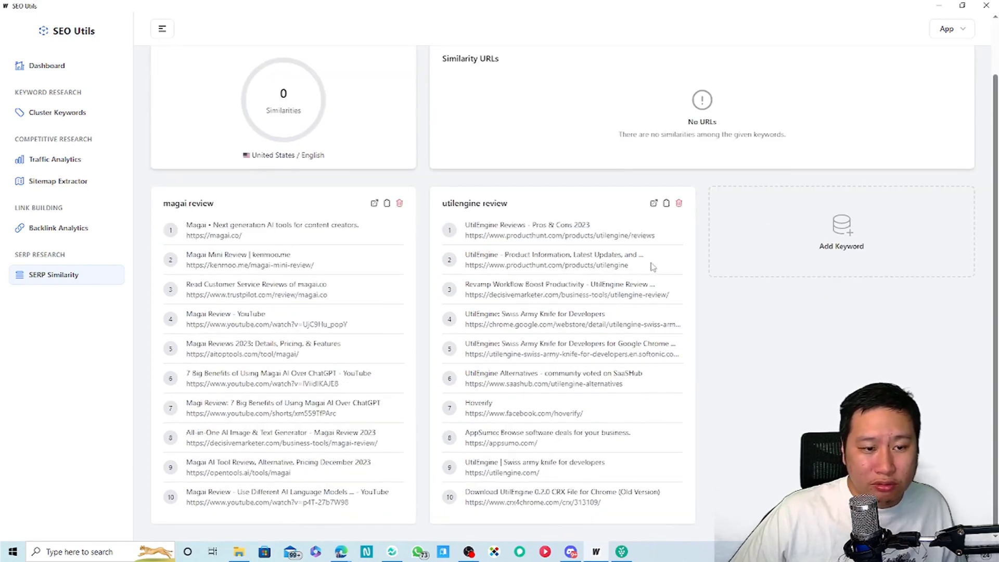
{"action": "scroll", "coordinate": [429, 259], "scroll_direction": "up", "scroll_amount": 1}
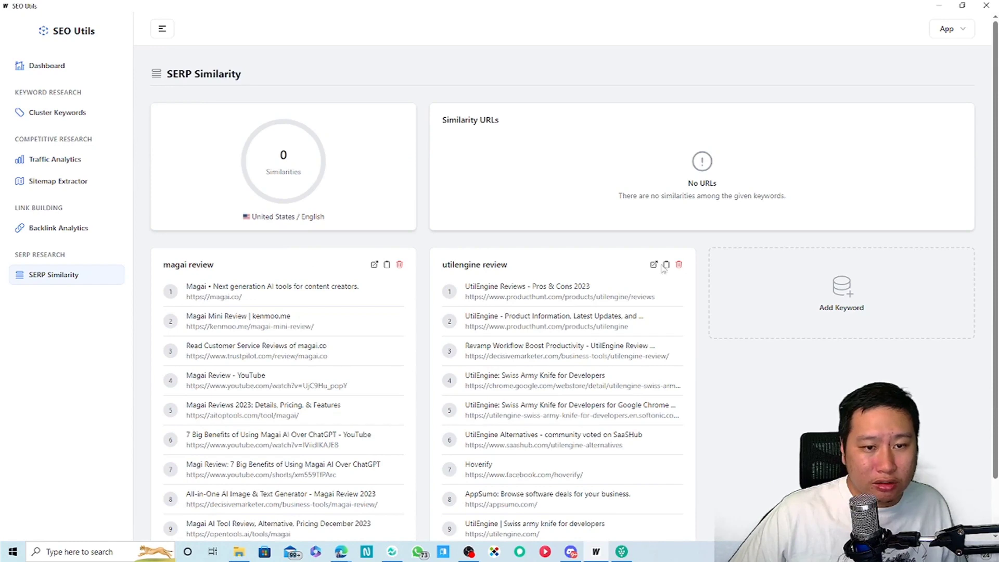
{"action": "left_click", "coordinate": [679, 266]}
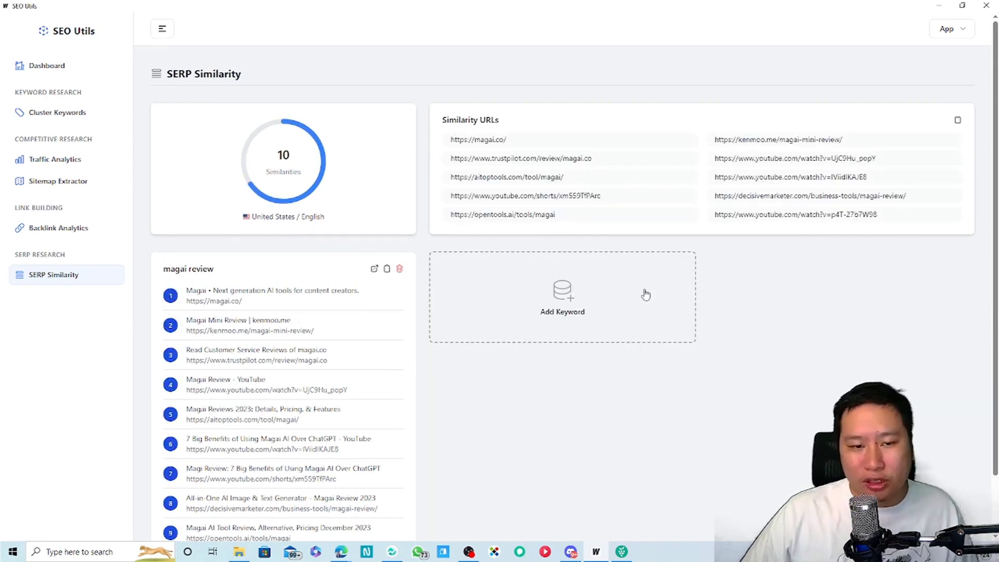